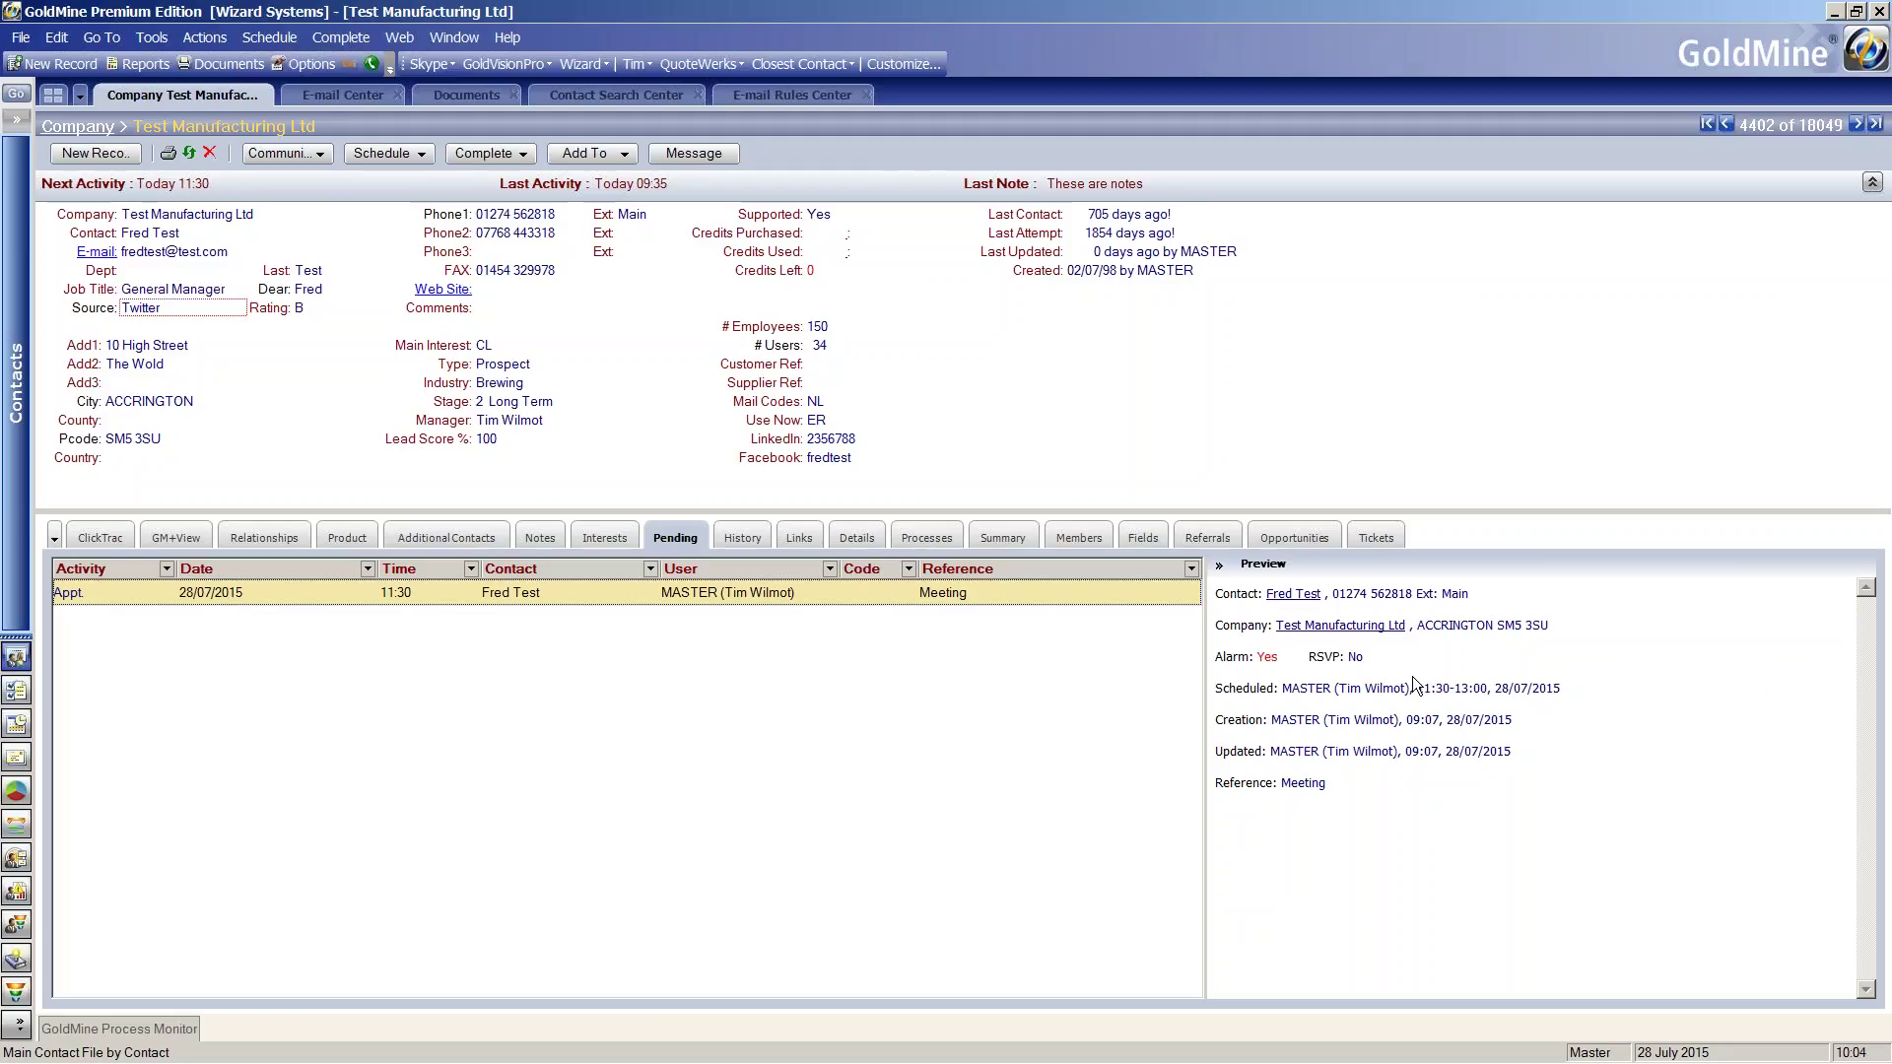
# Review the Test Manufacturing Ltd contact's history and start a new e-mail to that contact
pyautogui.click(740, 545)
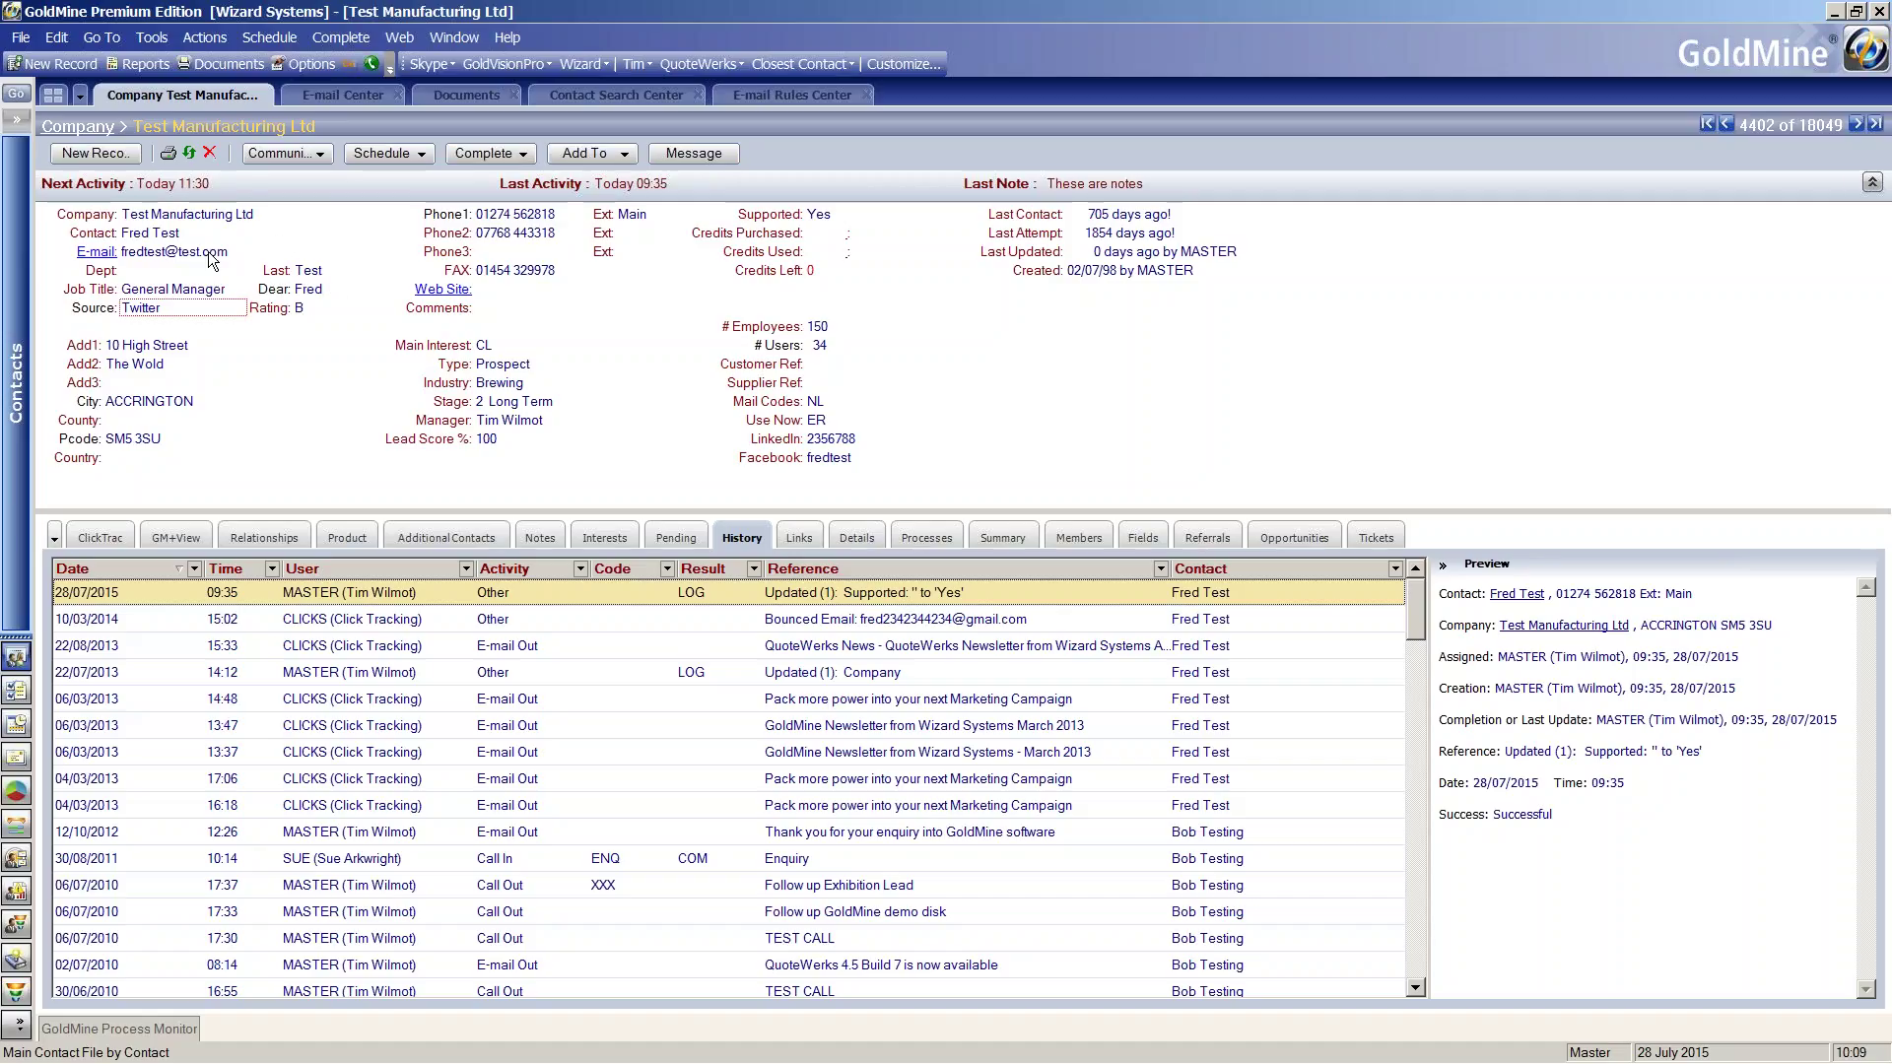
pyautogui.click(100, 258)
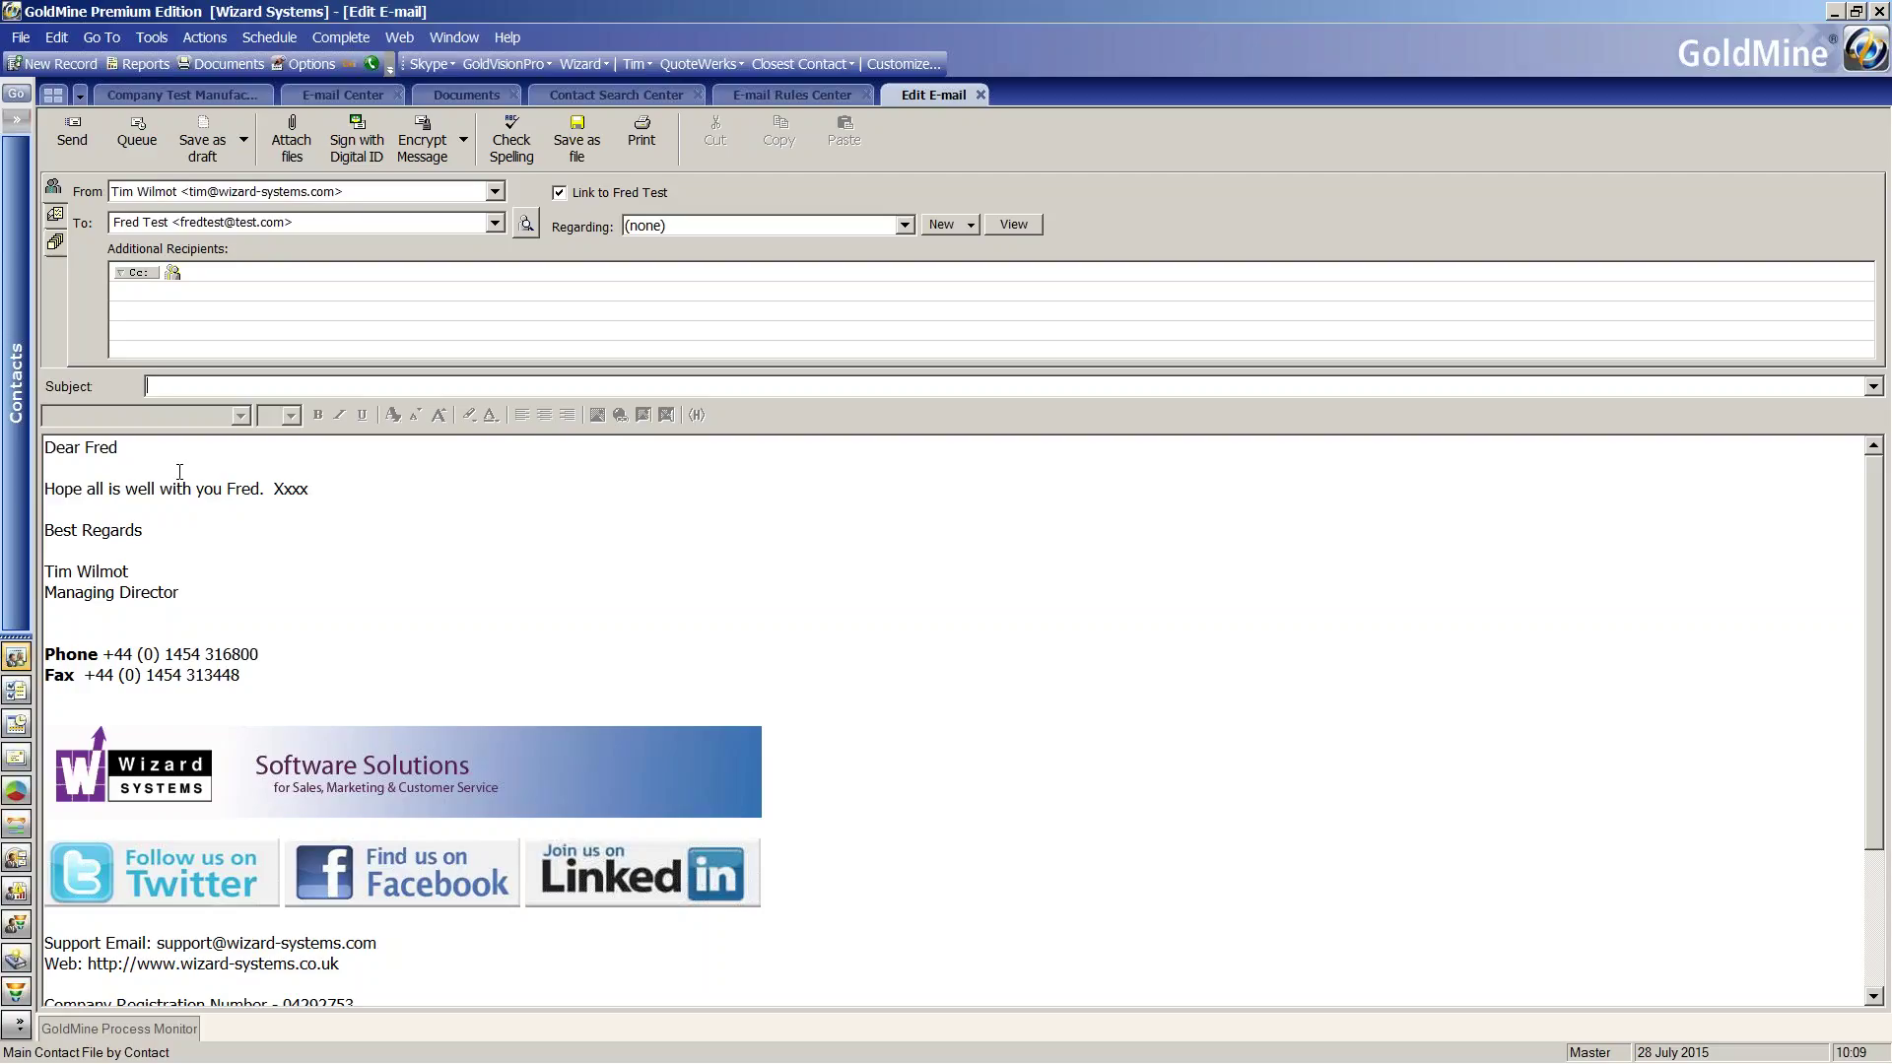
pyautogui.moveTo(259, 489); pyautogui.dragTo(106, 490)
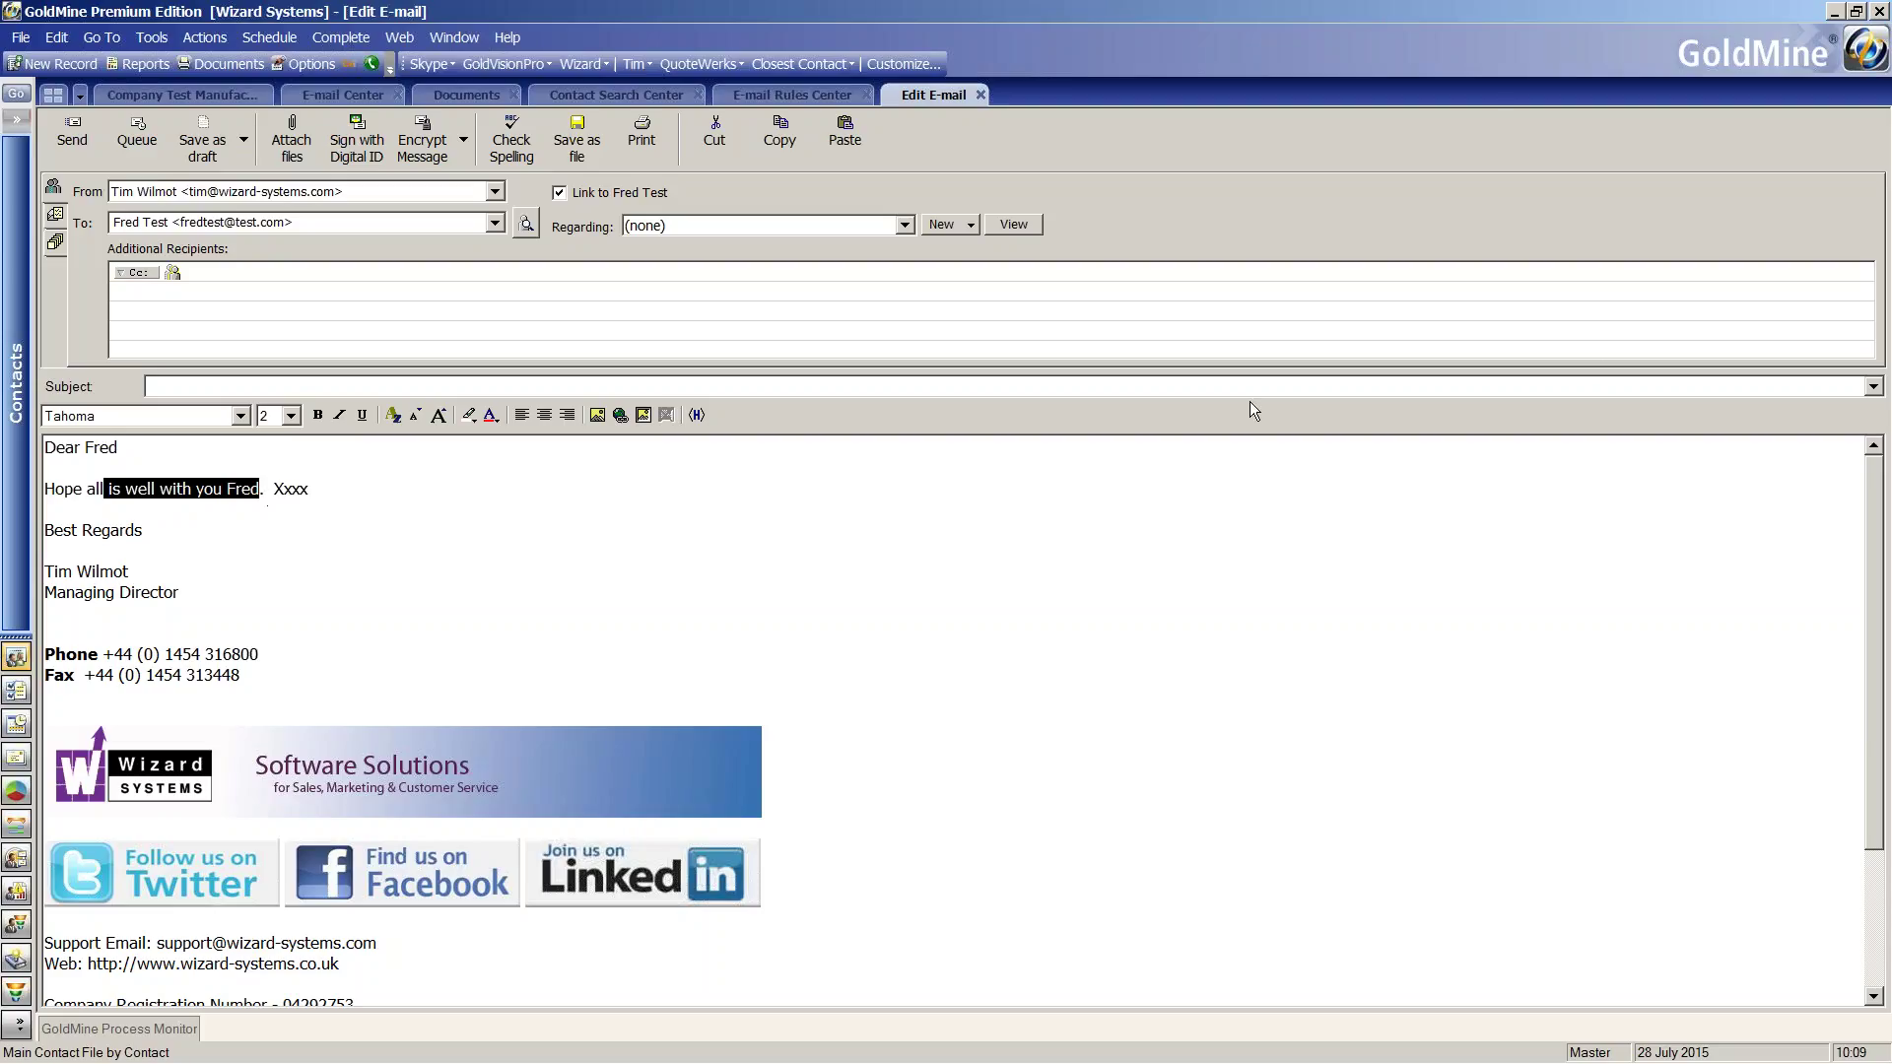
# Apply the public template "Meeting Confirmation with Wizard Systems re CRM software" to the new e-mail
pyautogui.click(1872, 387)
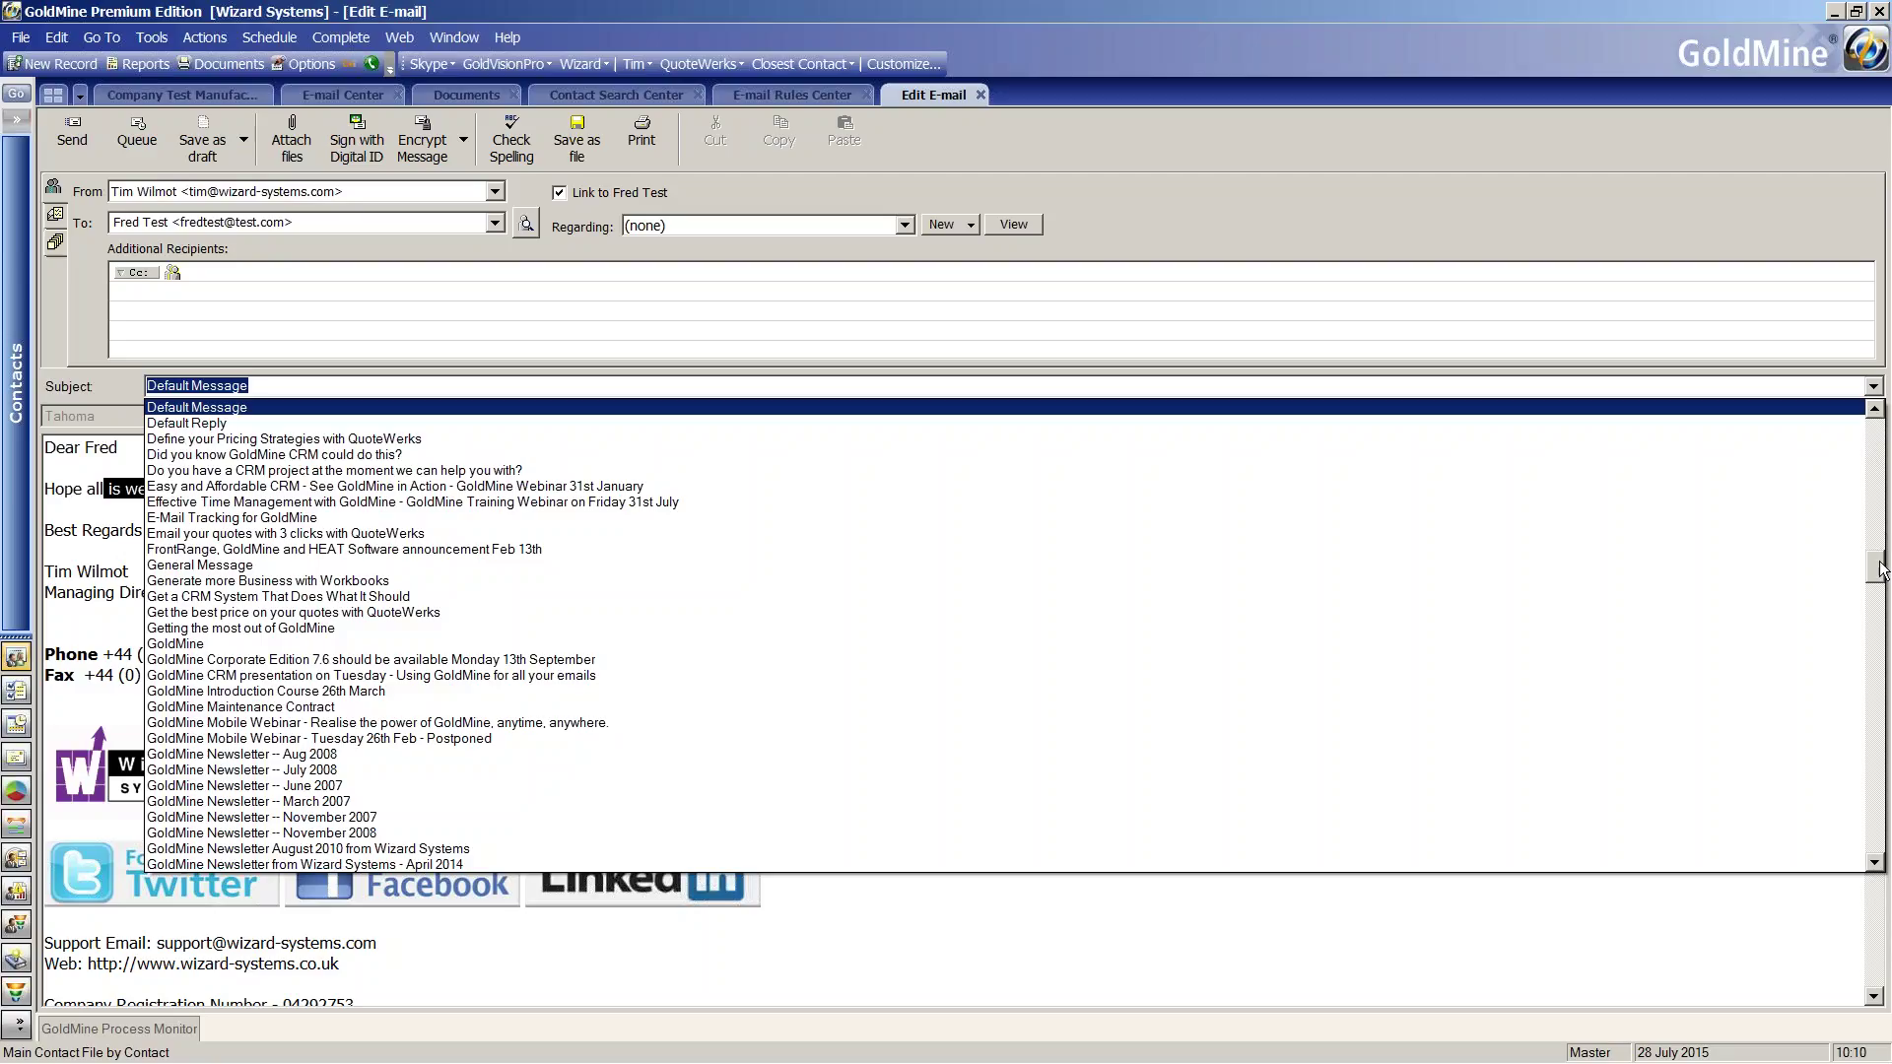
pyautogui.moveTo(1883, 570); pyautogui.dragTo(1882, 438)
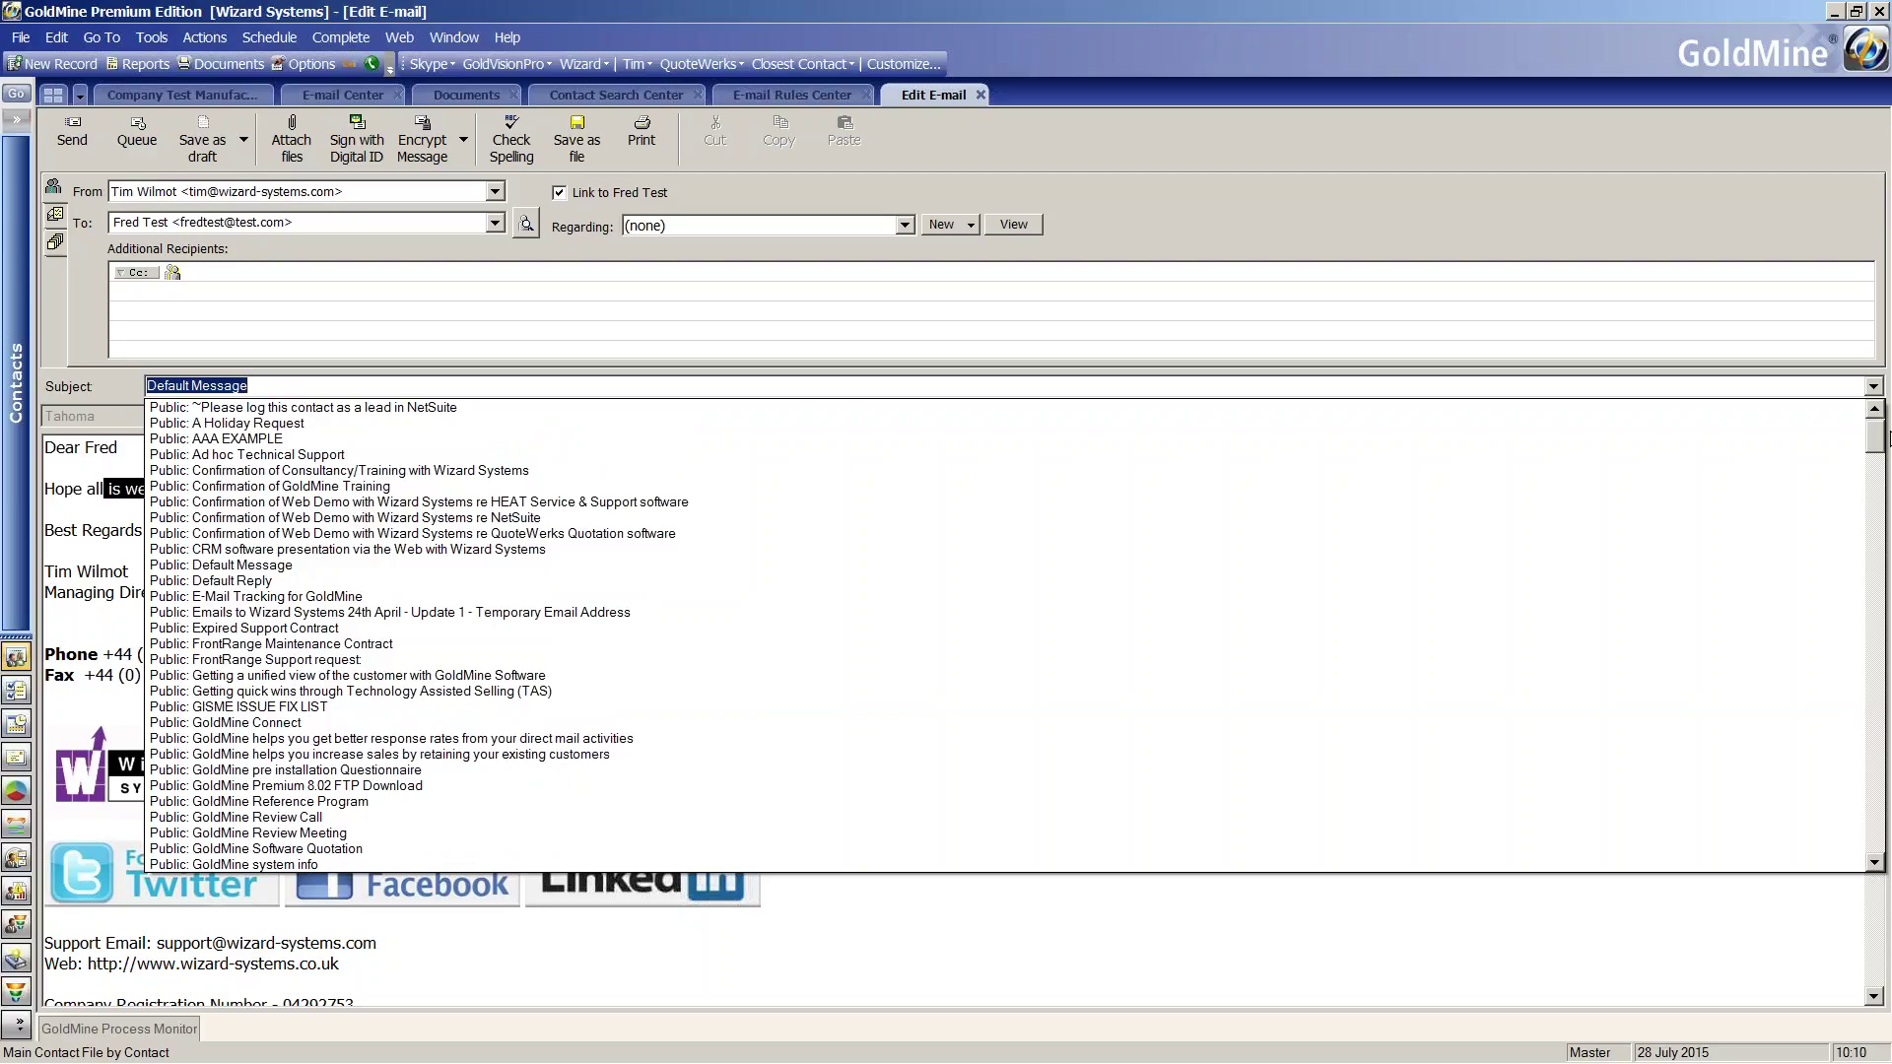
pyautogui.moveTo(1886, 439); pyautogui.dragTo(1886, 478)
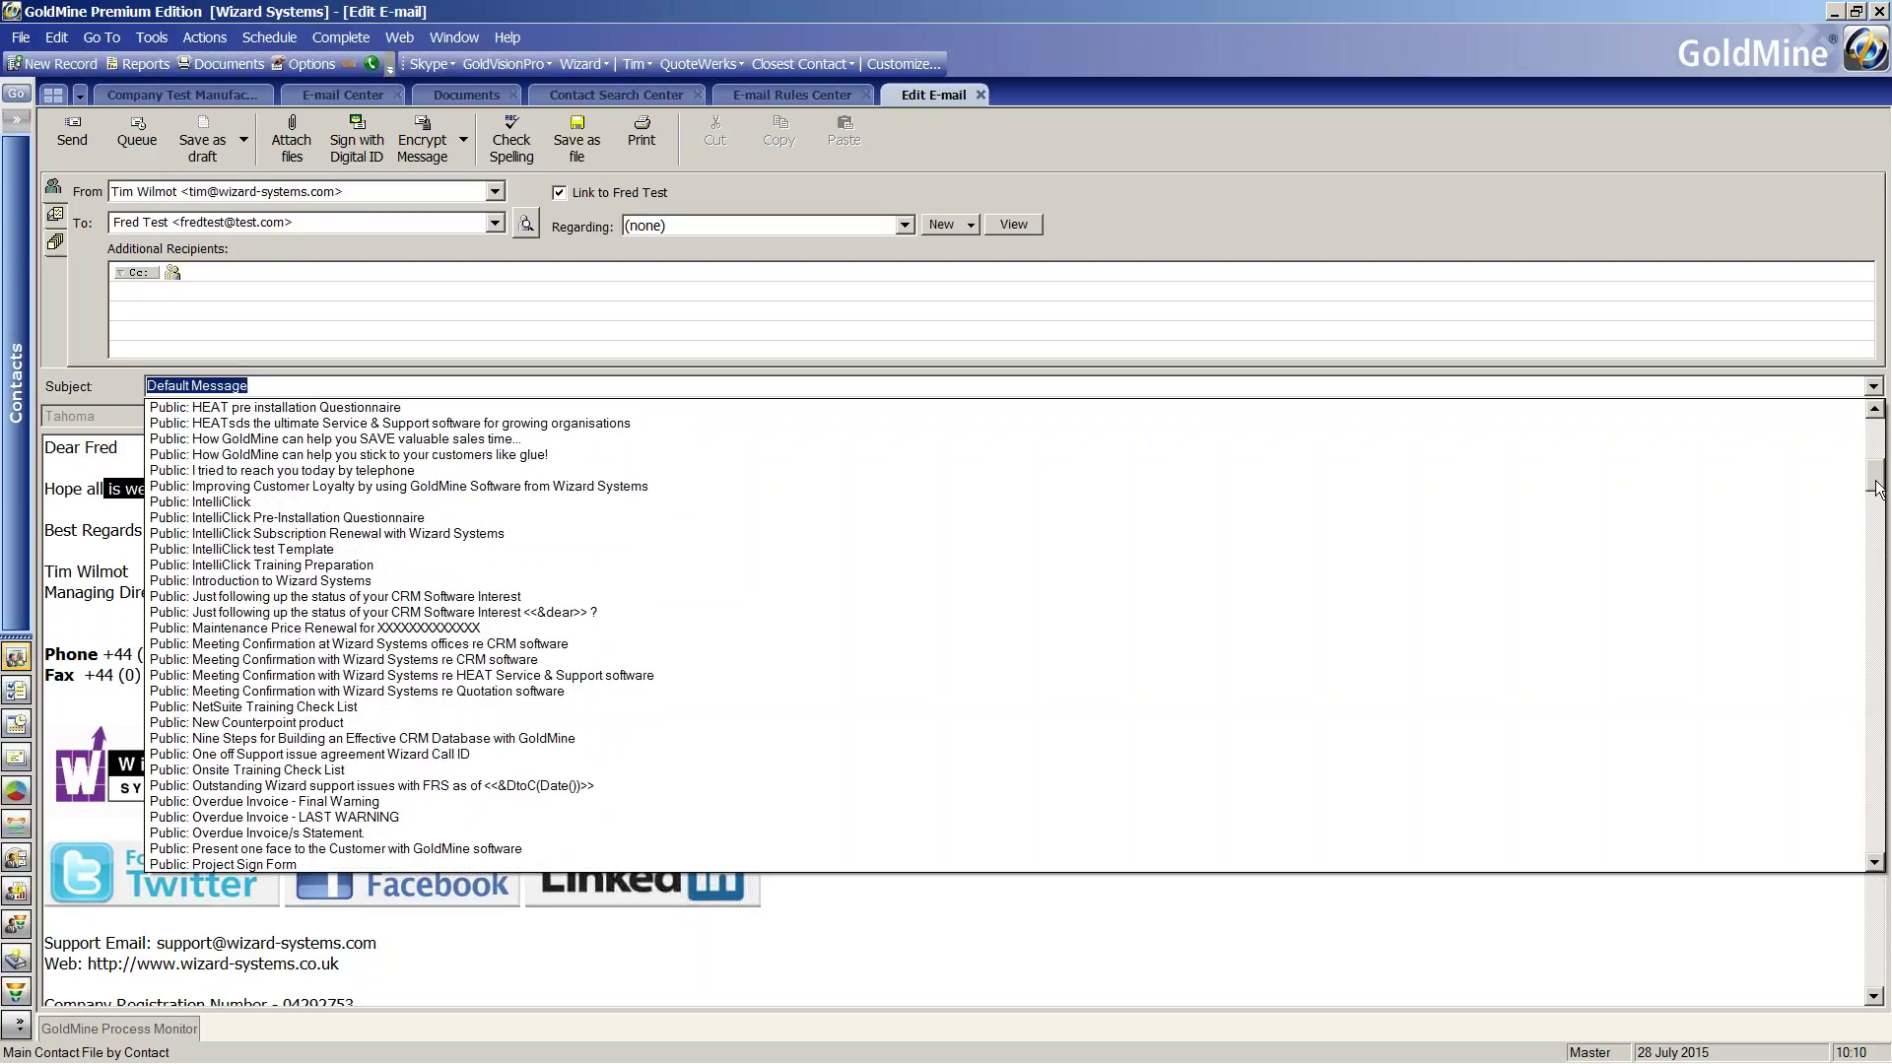
pyautogui.click(1827, 654)
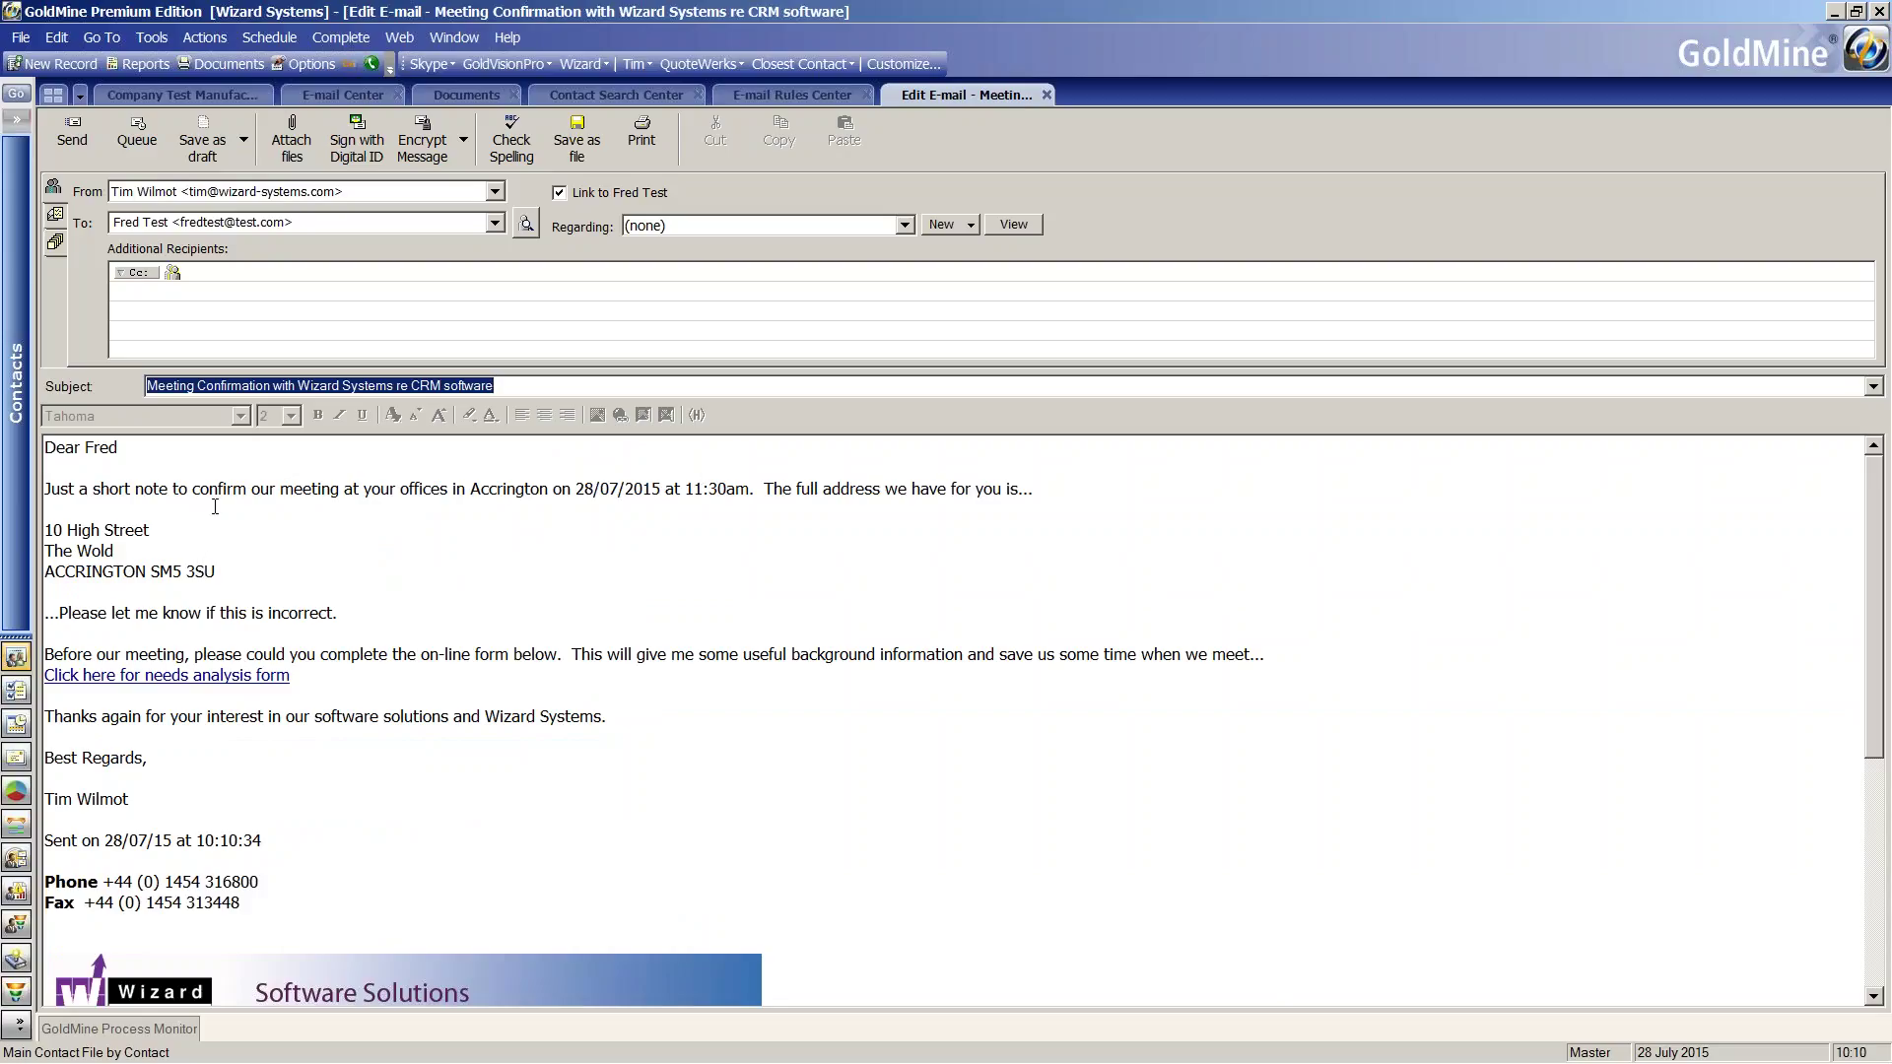
# Return to the Test Manufacturing Ltd record and check its pending activities
pyautogui.click(211, 97)
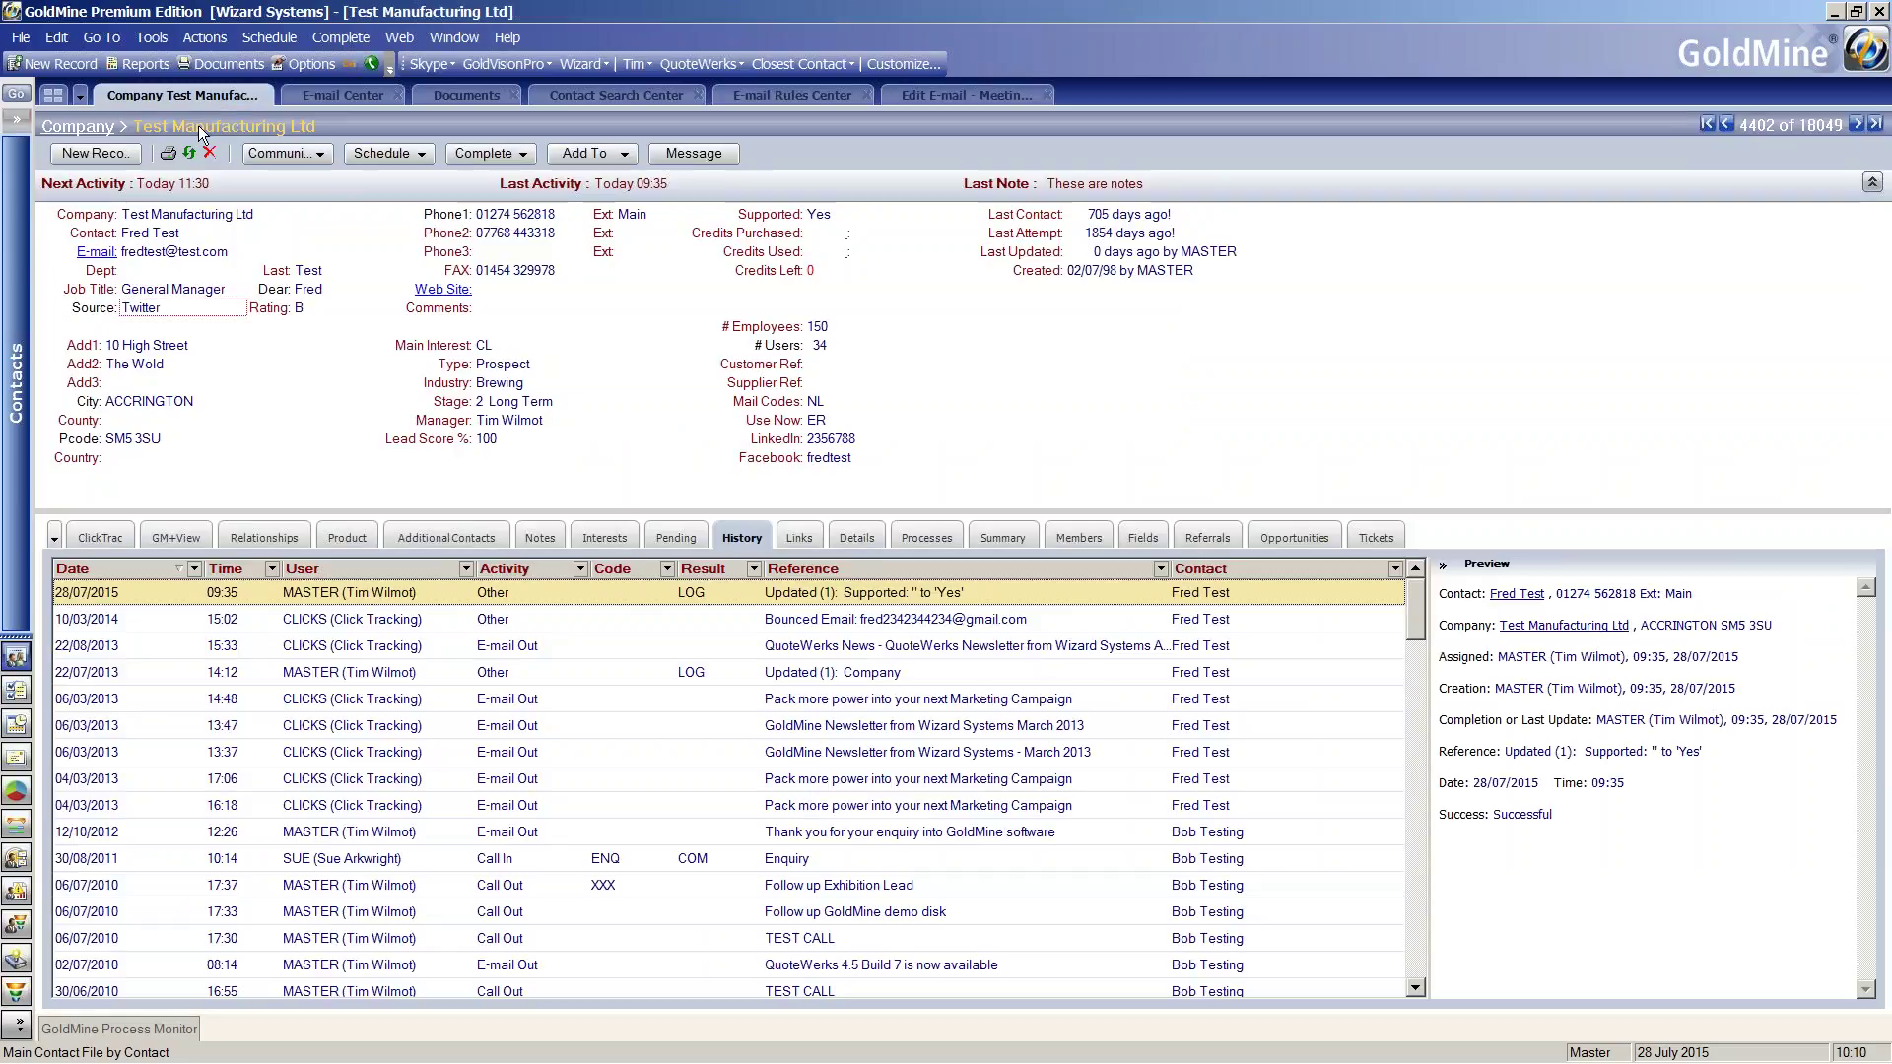
pyautogui.click(675, 537)
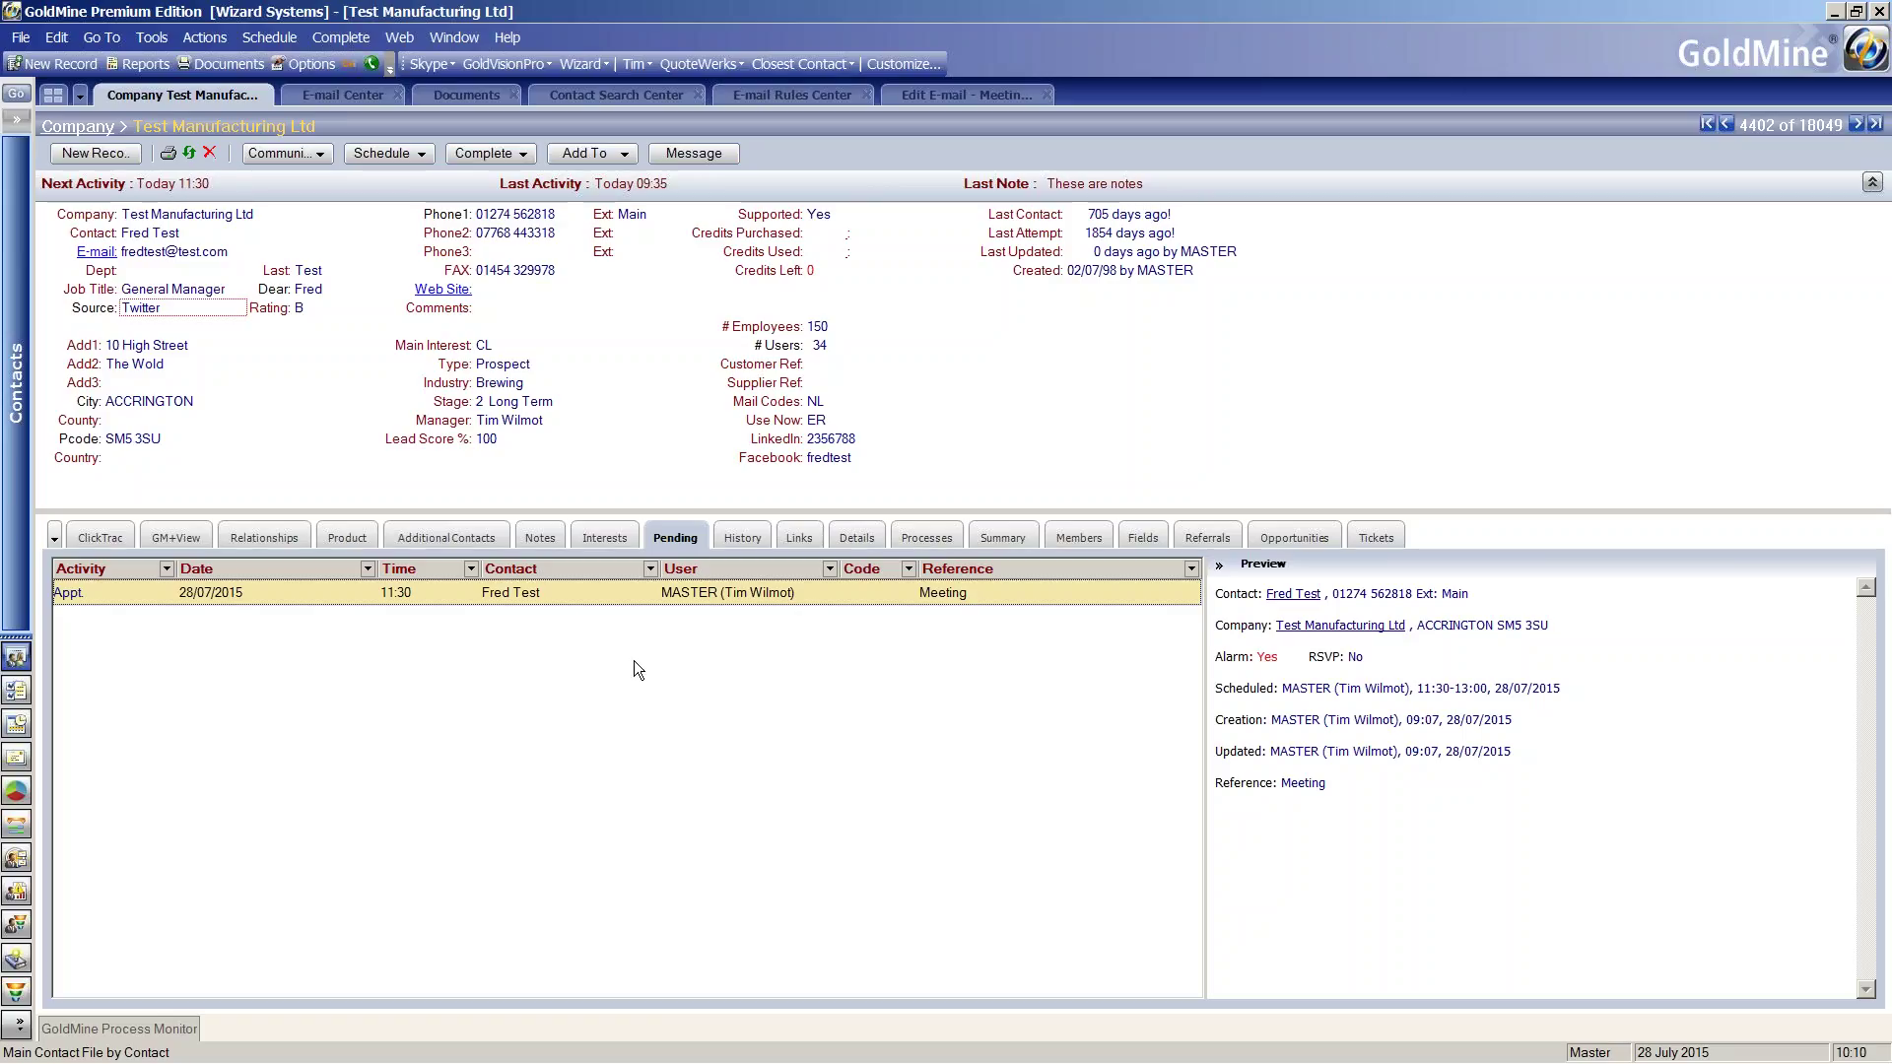
# Open the Enquiries subfolder of the mail Inbox and review the actions available for its message
pyautogui.click(351, 97)
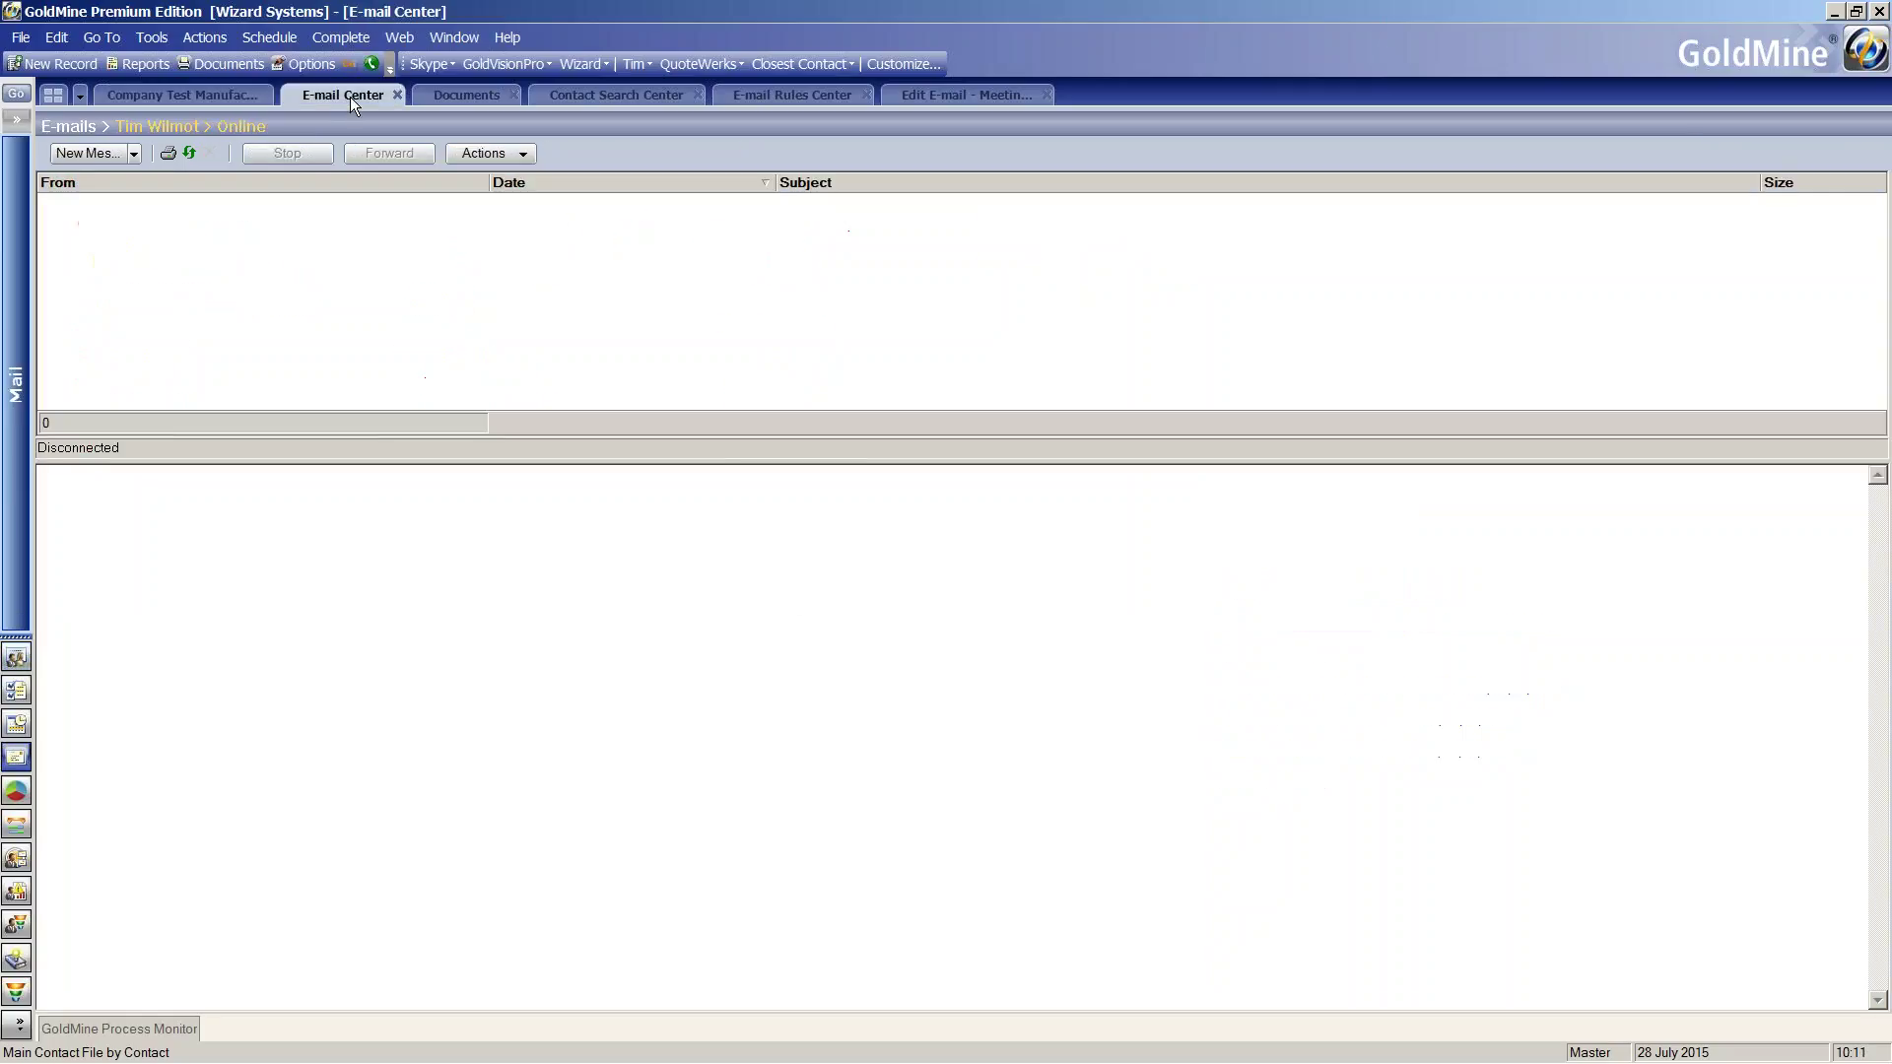
pyautogui.click(16, 122)
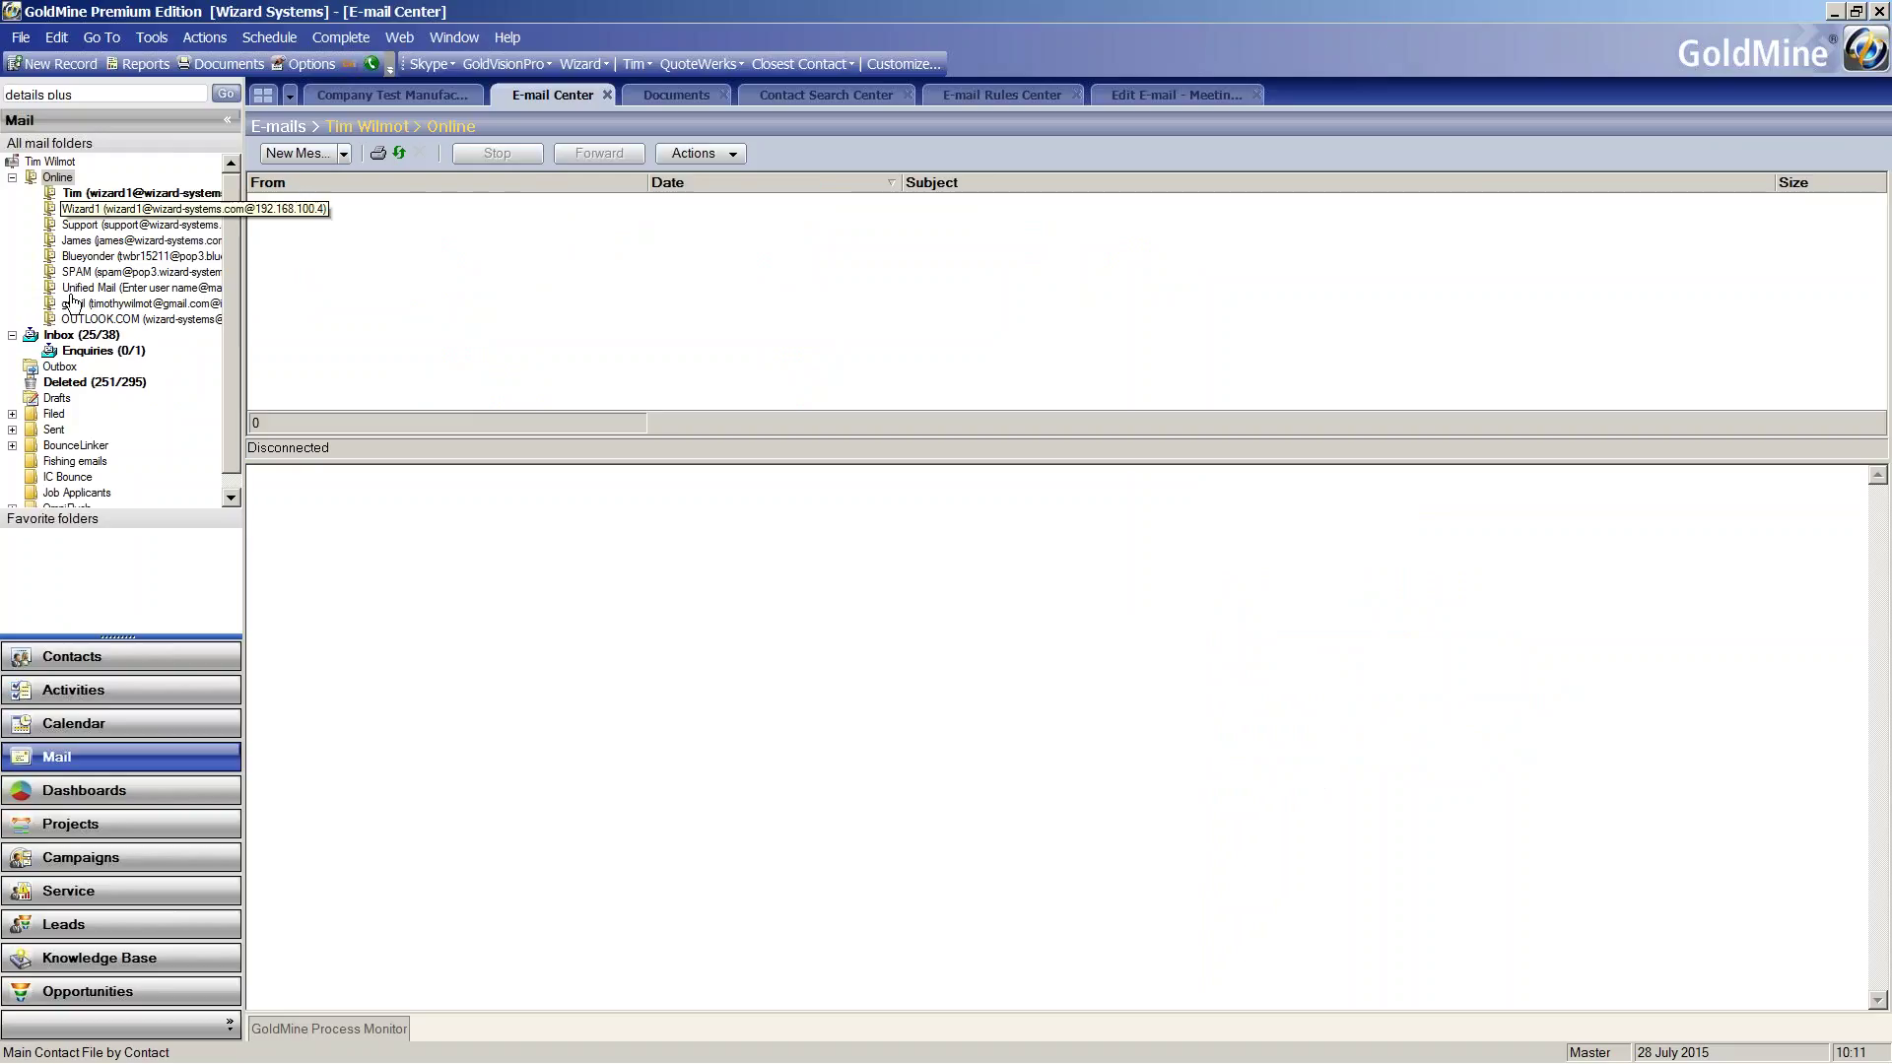
pyautogui.click(78, 353)
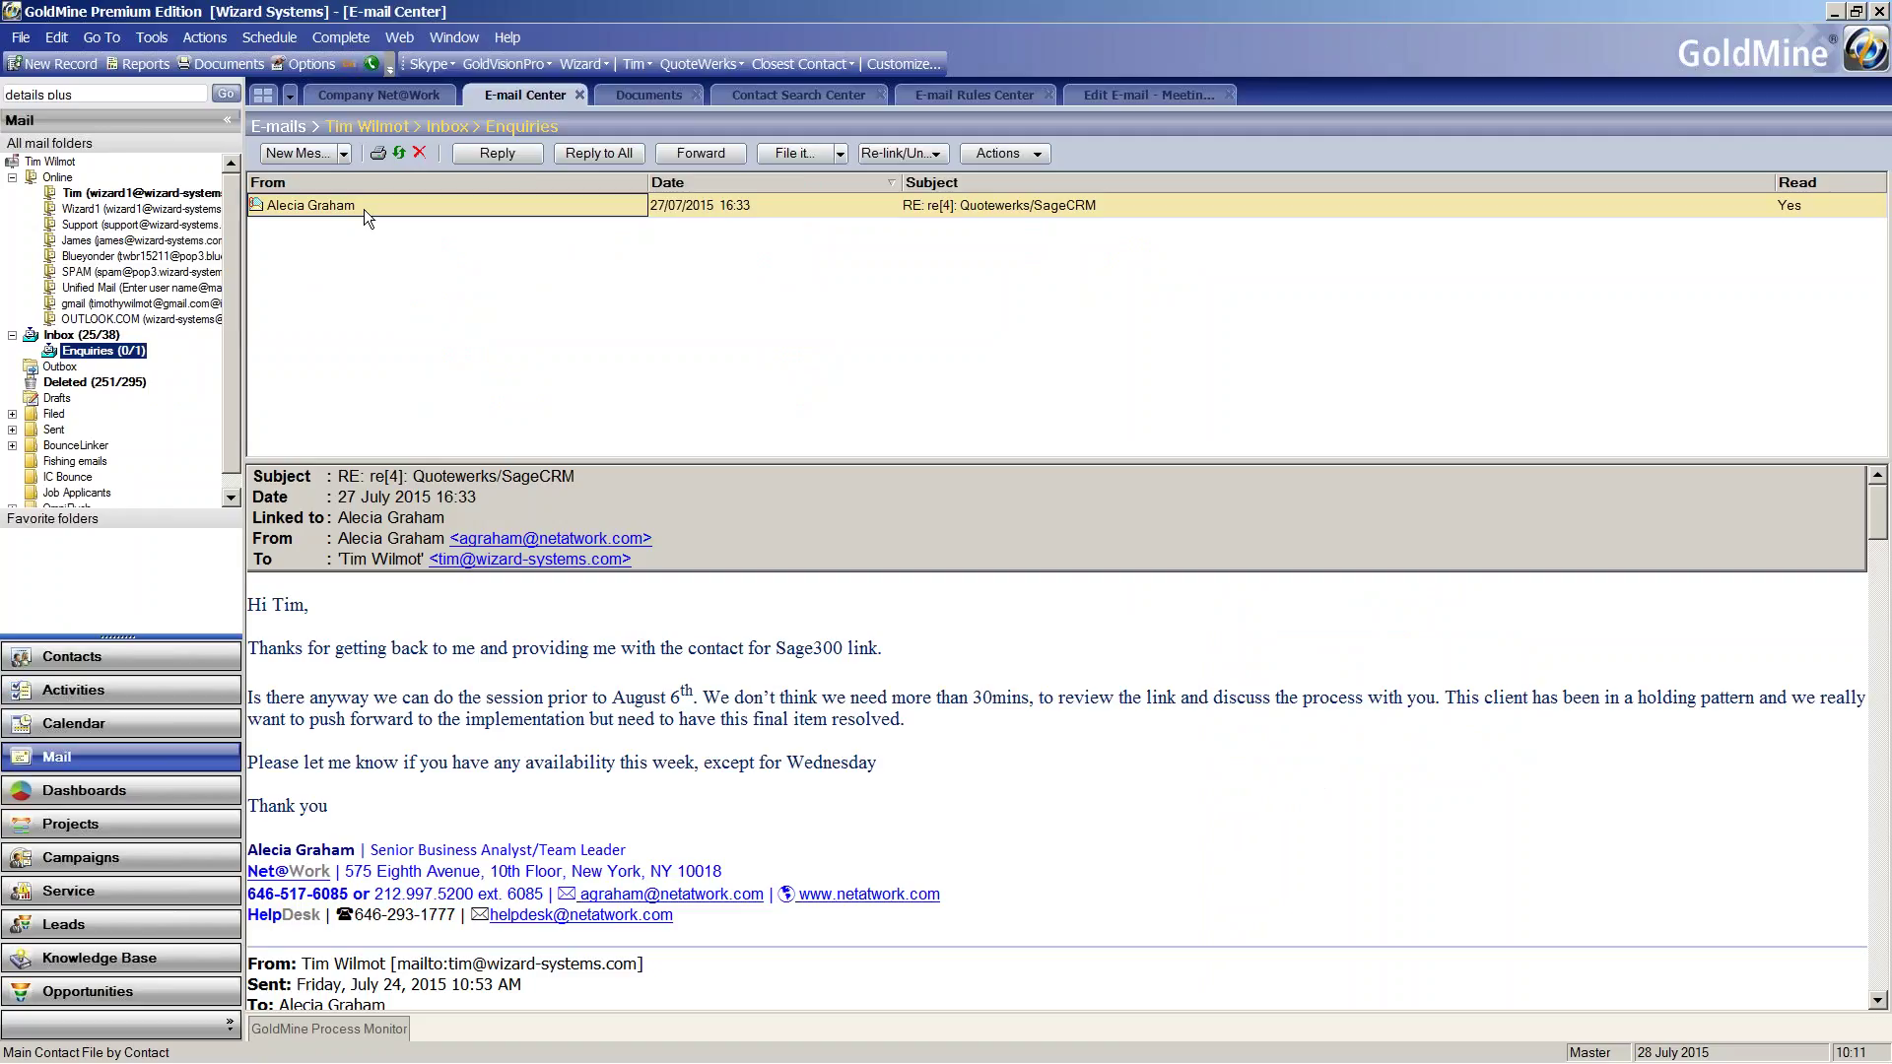
pyautogui.rightClick(373, 206)
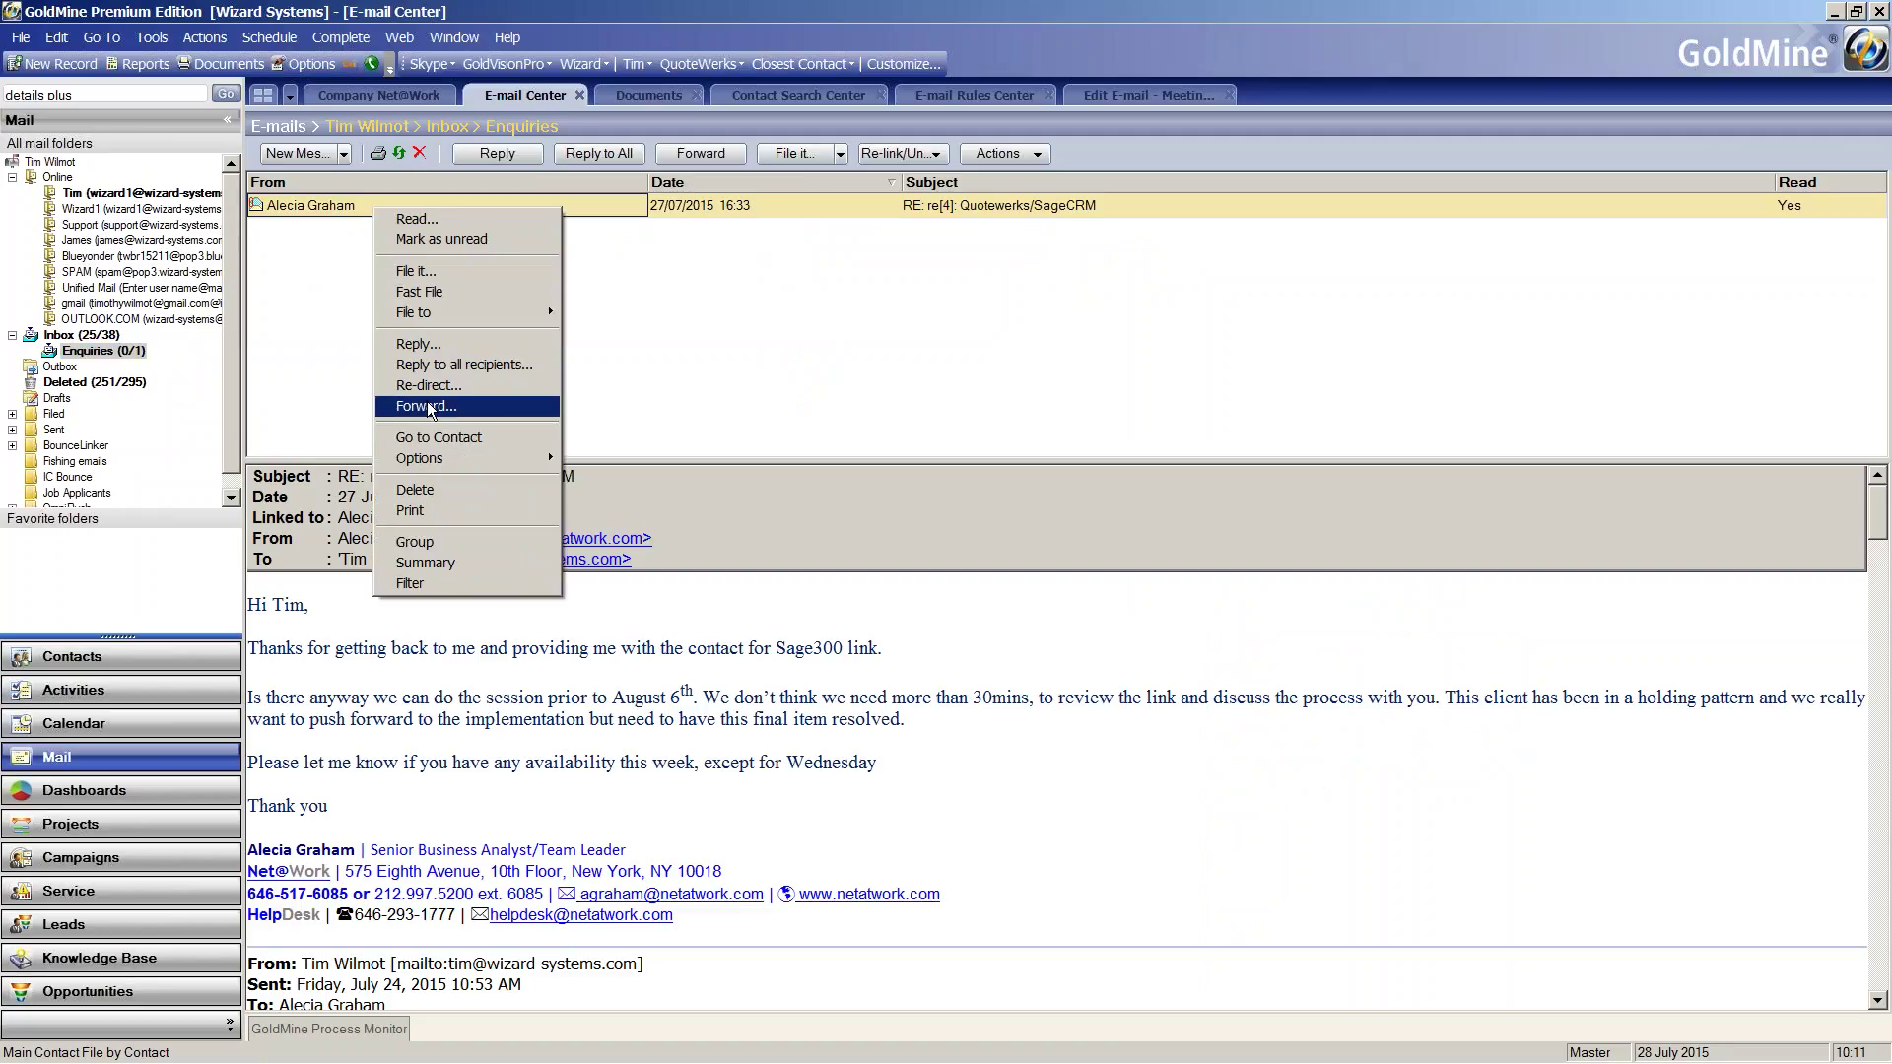
pyautogui.click(654, 371)
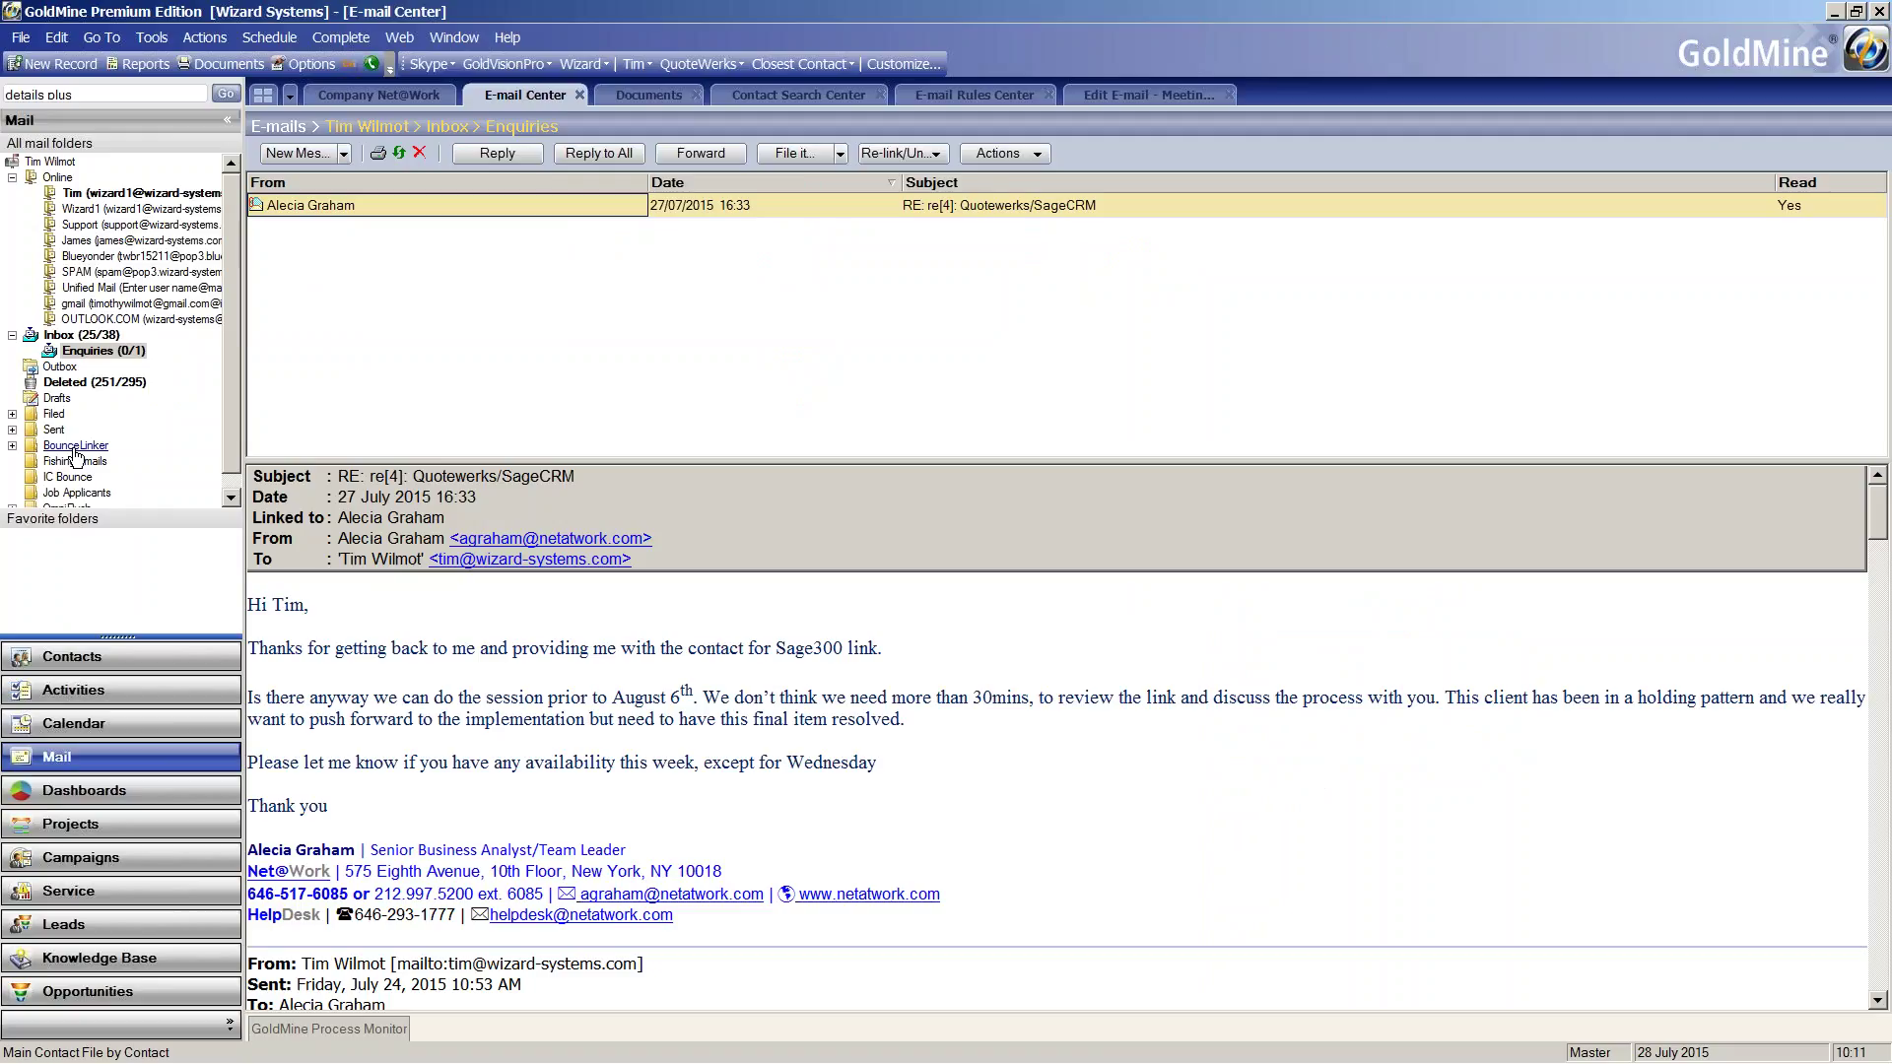
# Bring up the document templates and review the actions available for the GoldMine Support e-mail template
pyautogui.click(637, 94)
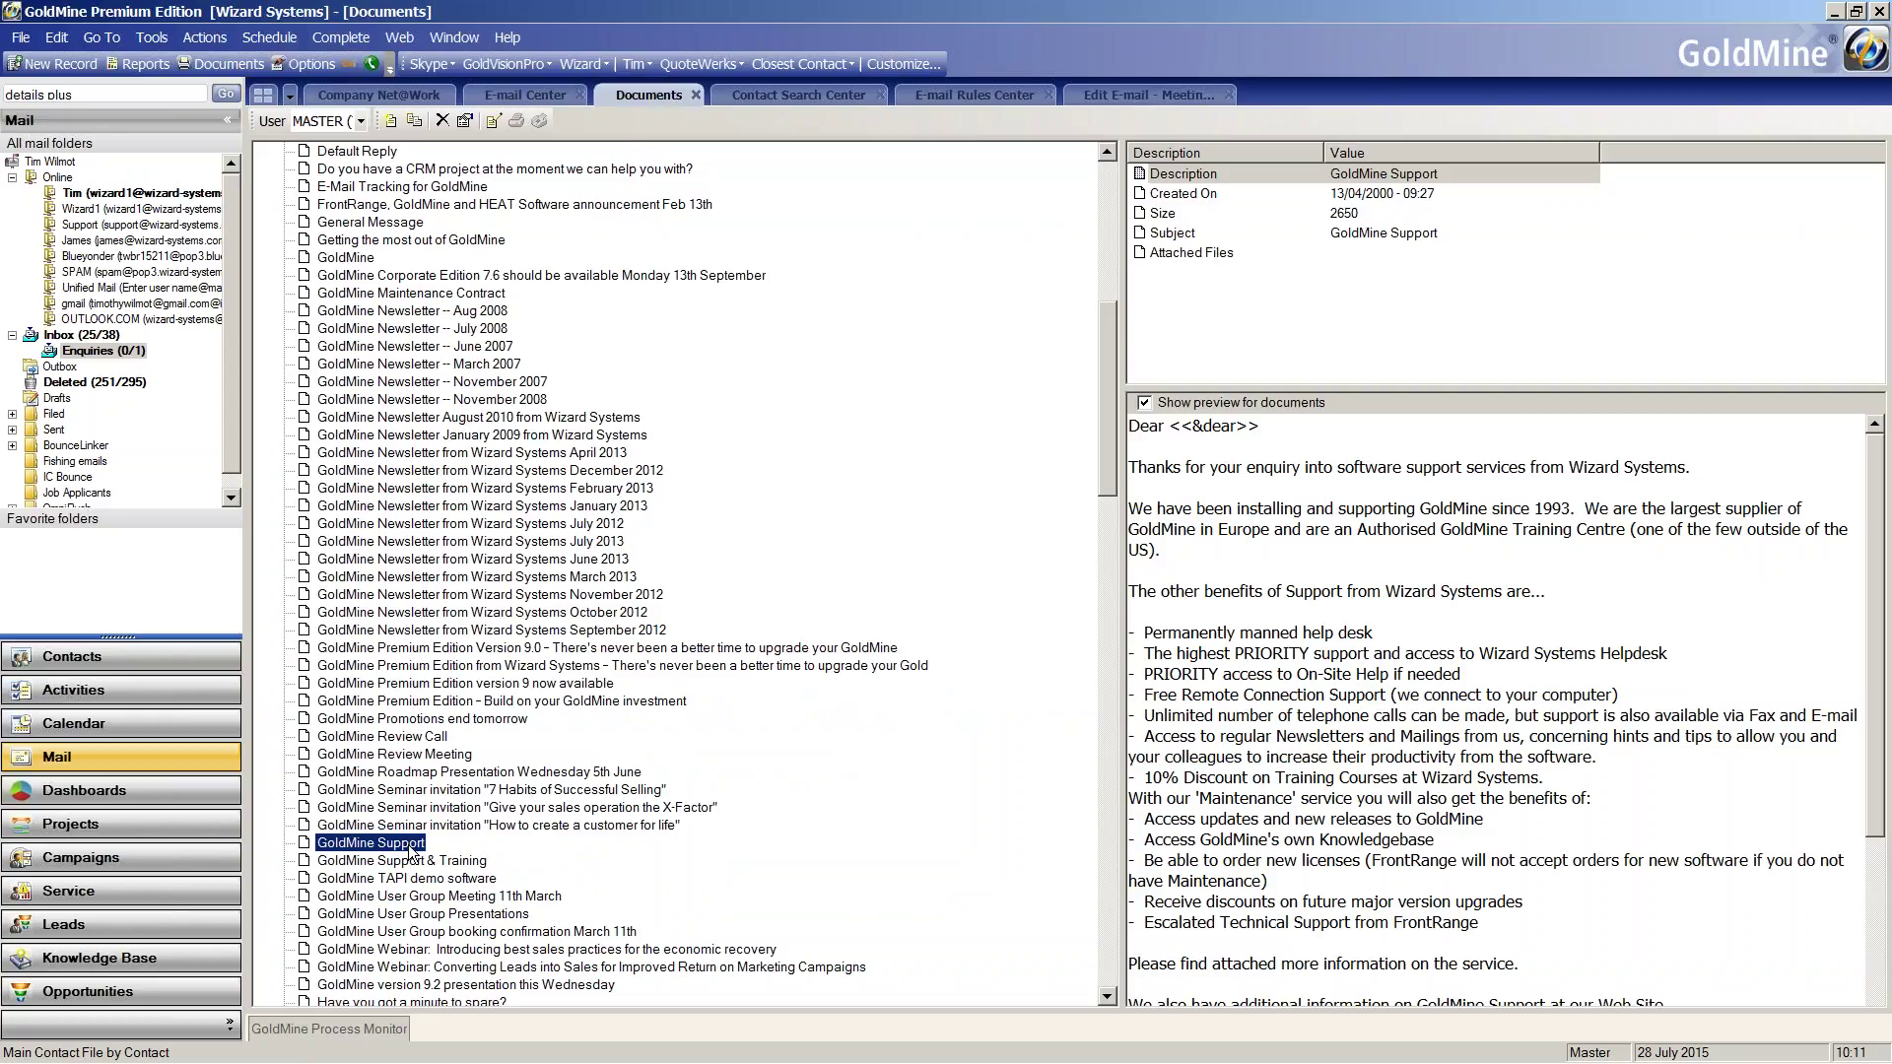
pyautogui.rightClick(412, 849)
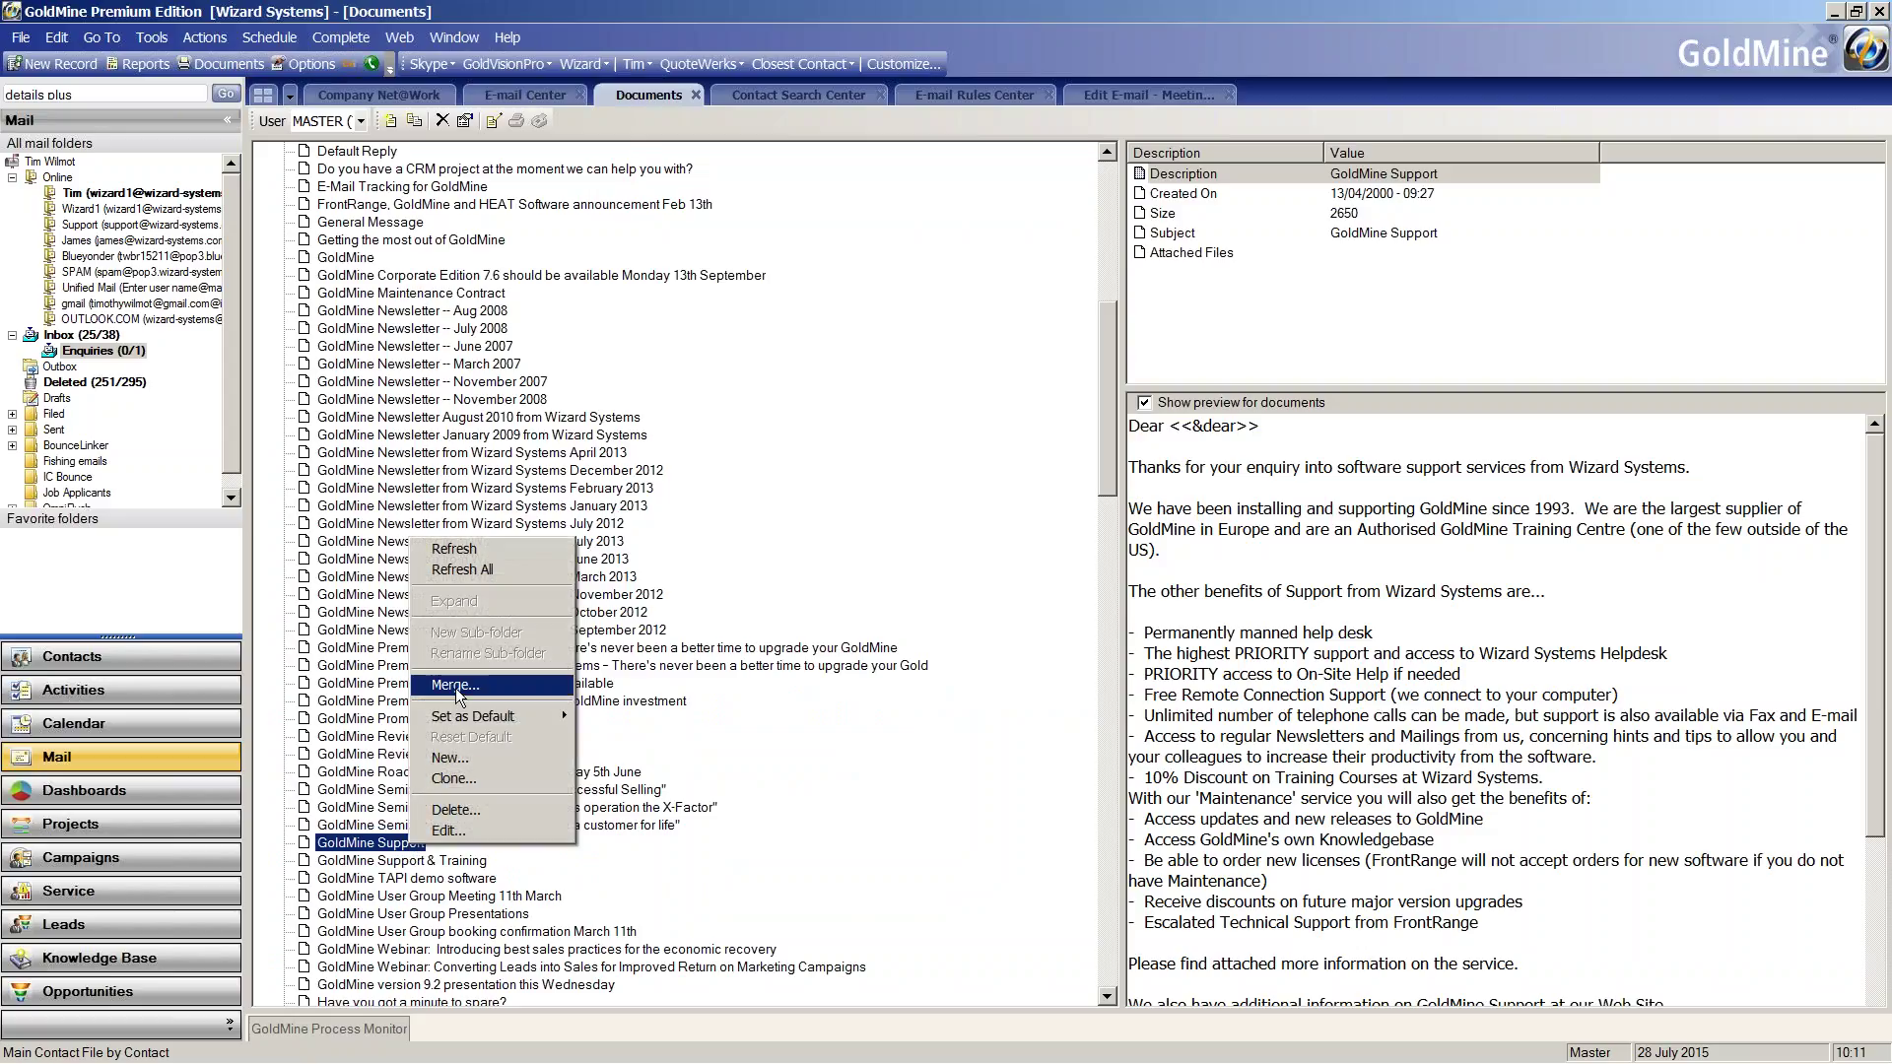
pyautogui.click(389, 850)
pyautogui.click(391, 851)
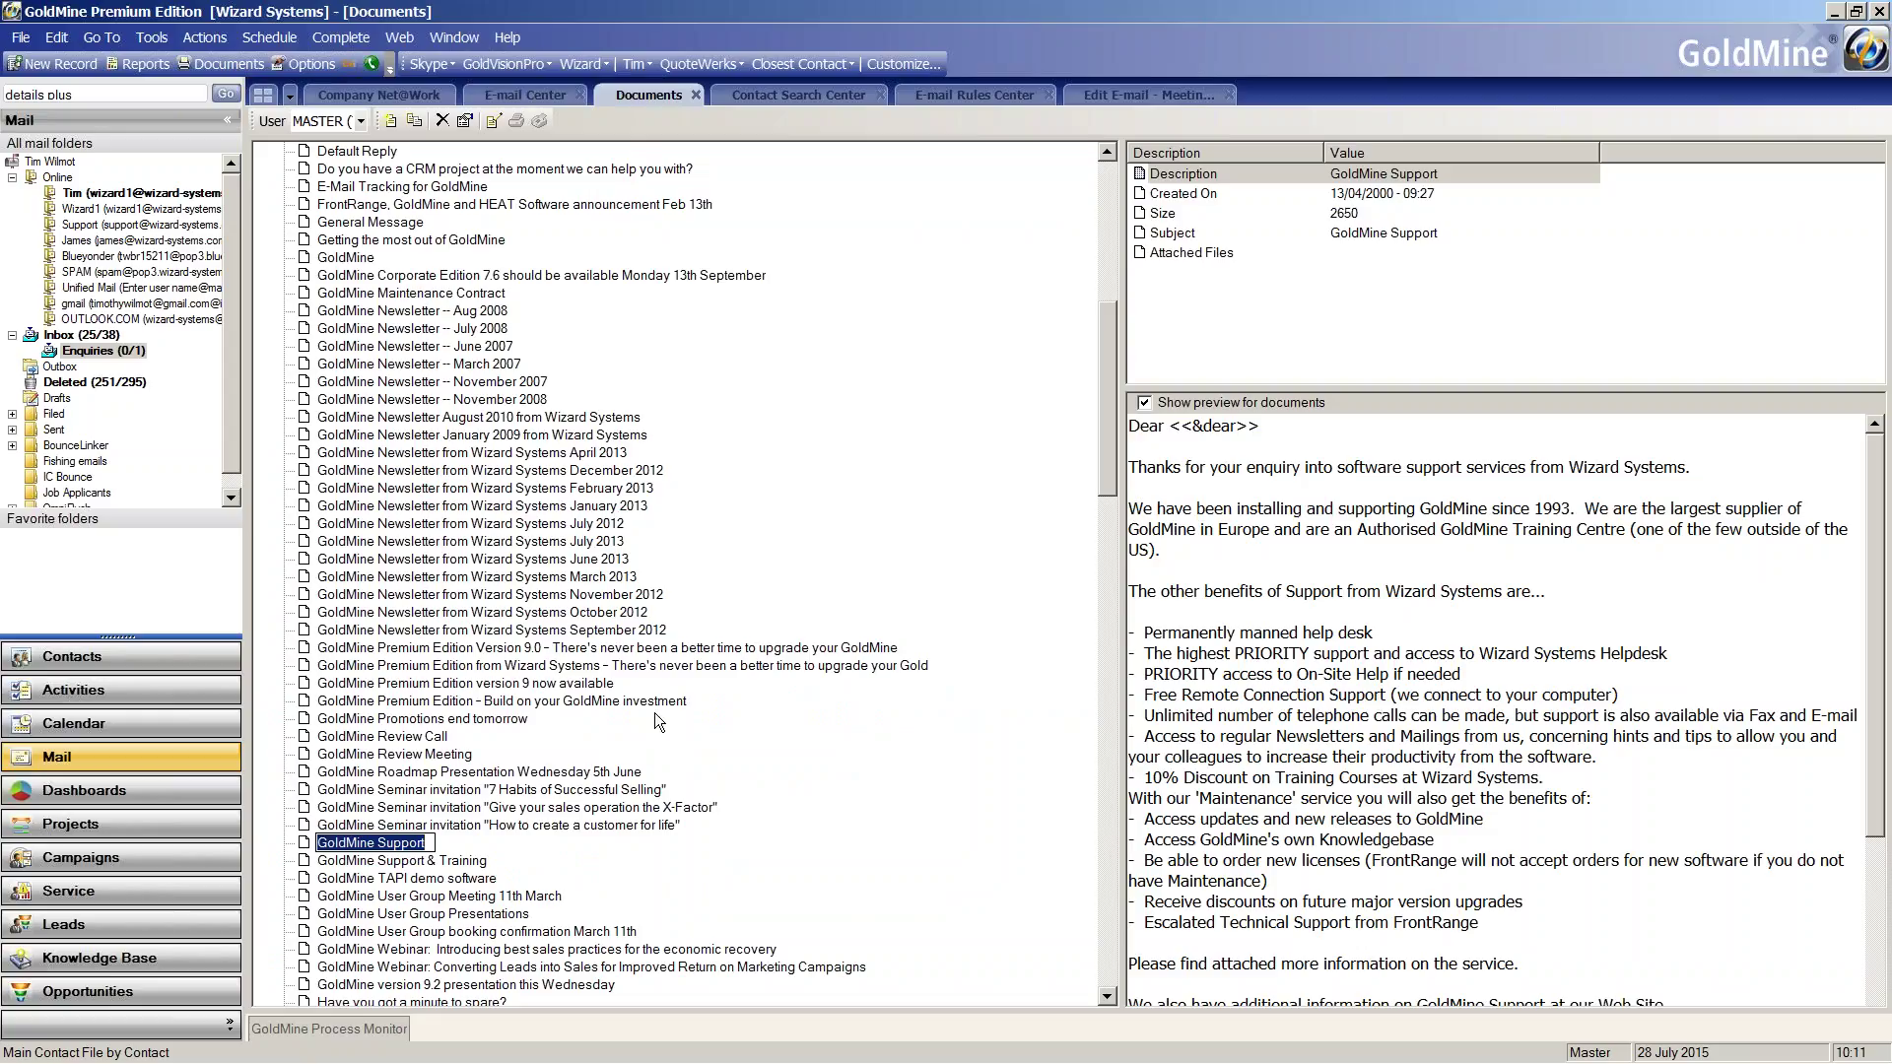
# Set up a mail merge of the GoldMine Support template for all contacts in the Bristol filter, and dismiss it without sending
pyautogui.rightClick(312, 849)
pyautogui.click(374, 686)
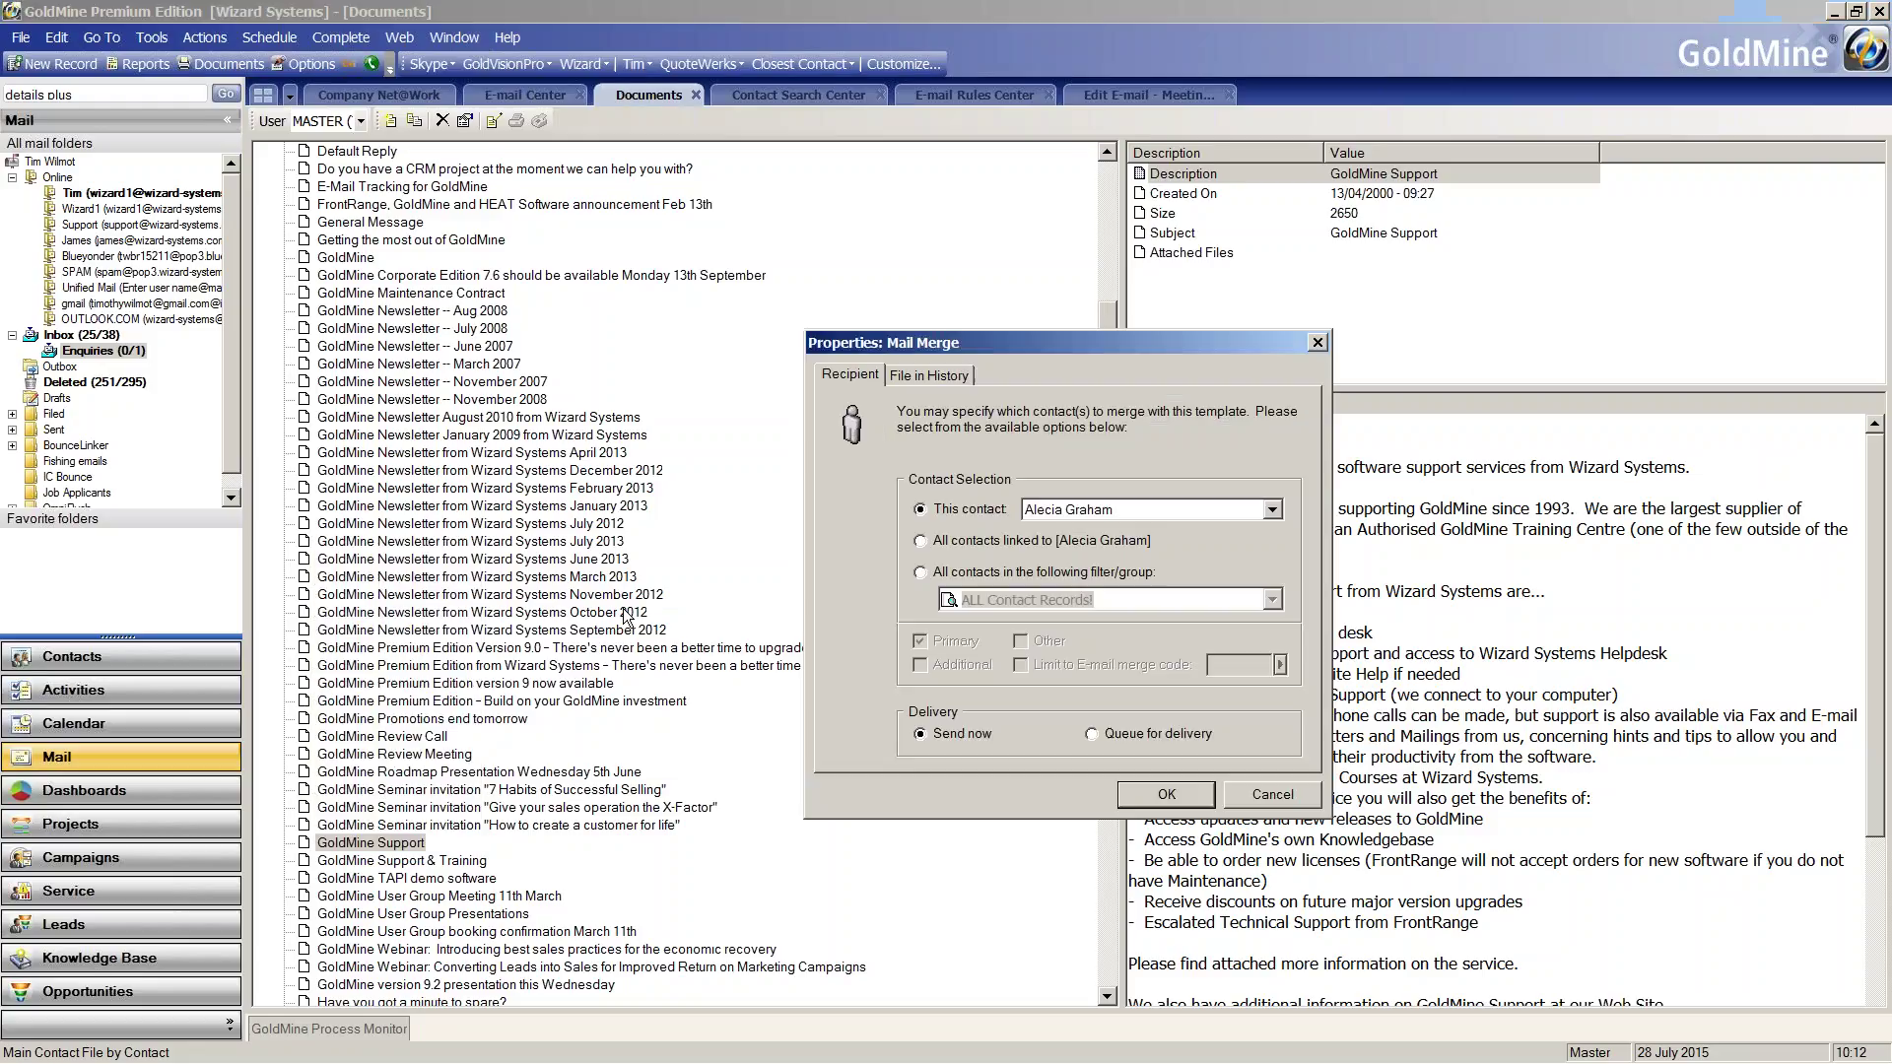
pyautogui.click(935, 578)
pyautogui.click(1043, 603)
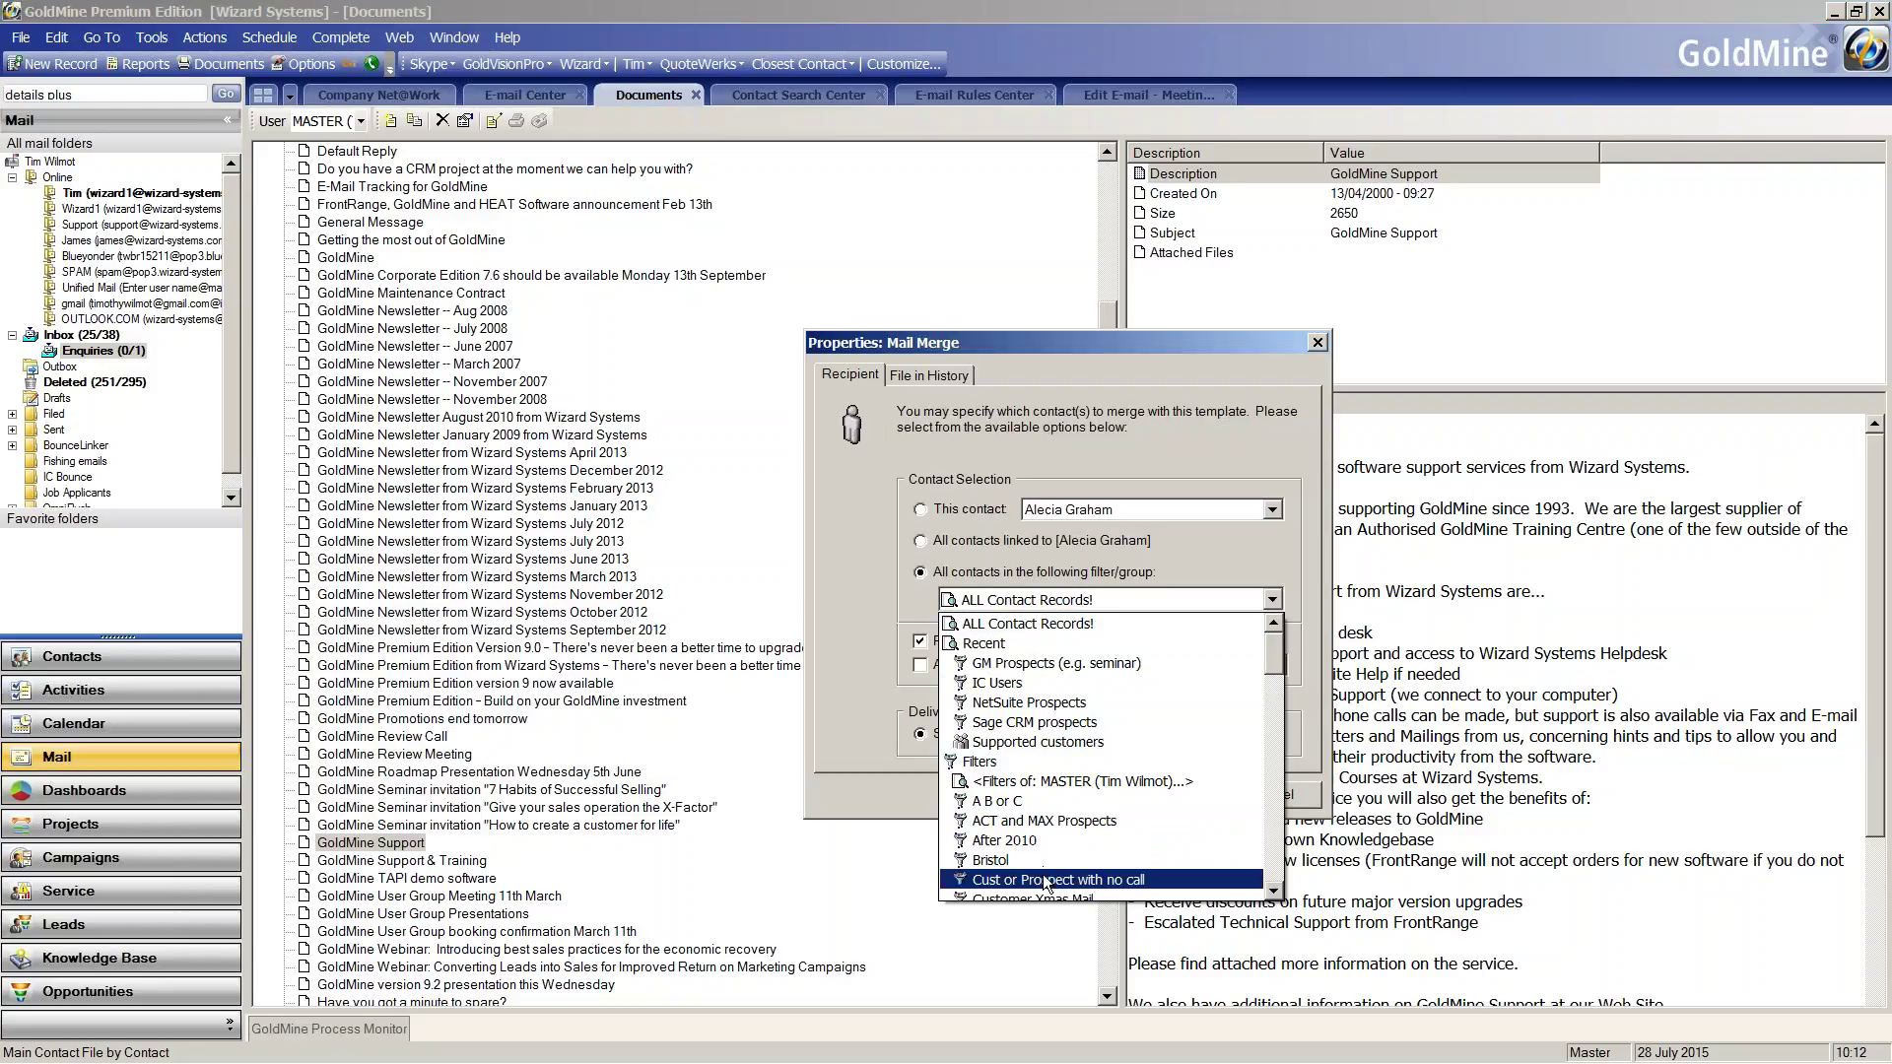
pyautogui.click(1023, 861)
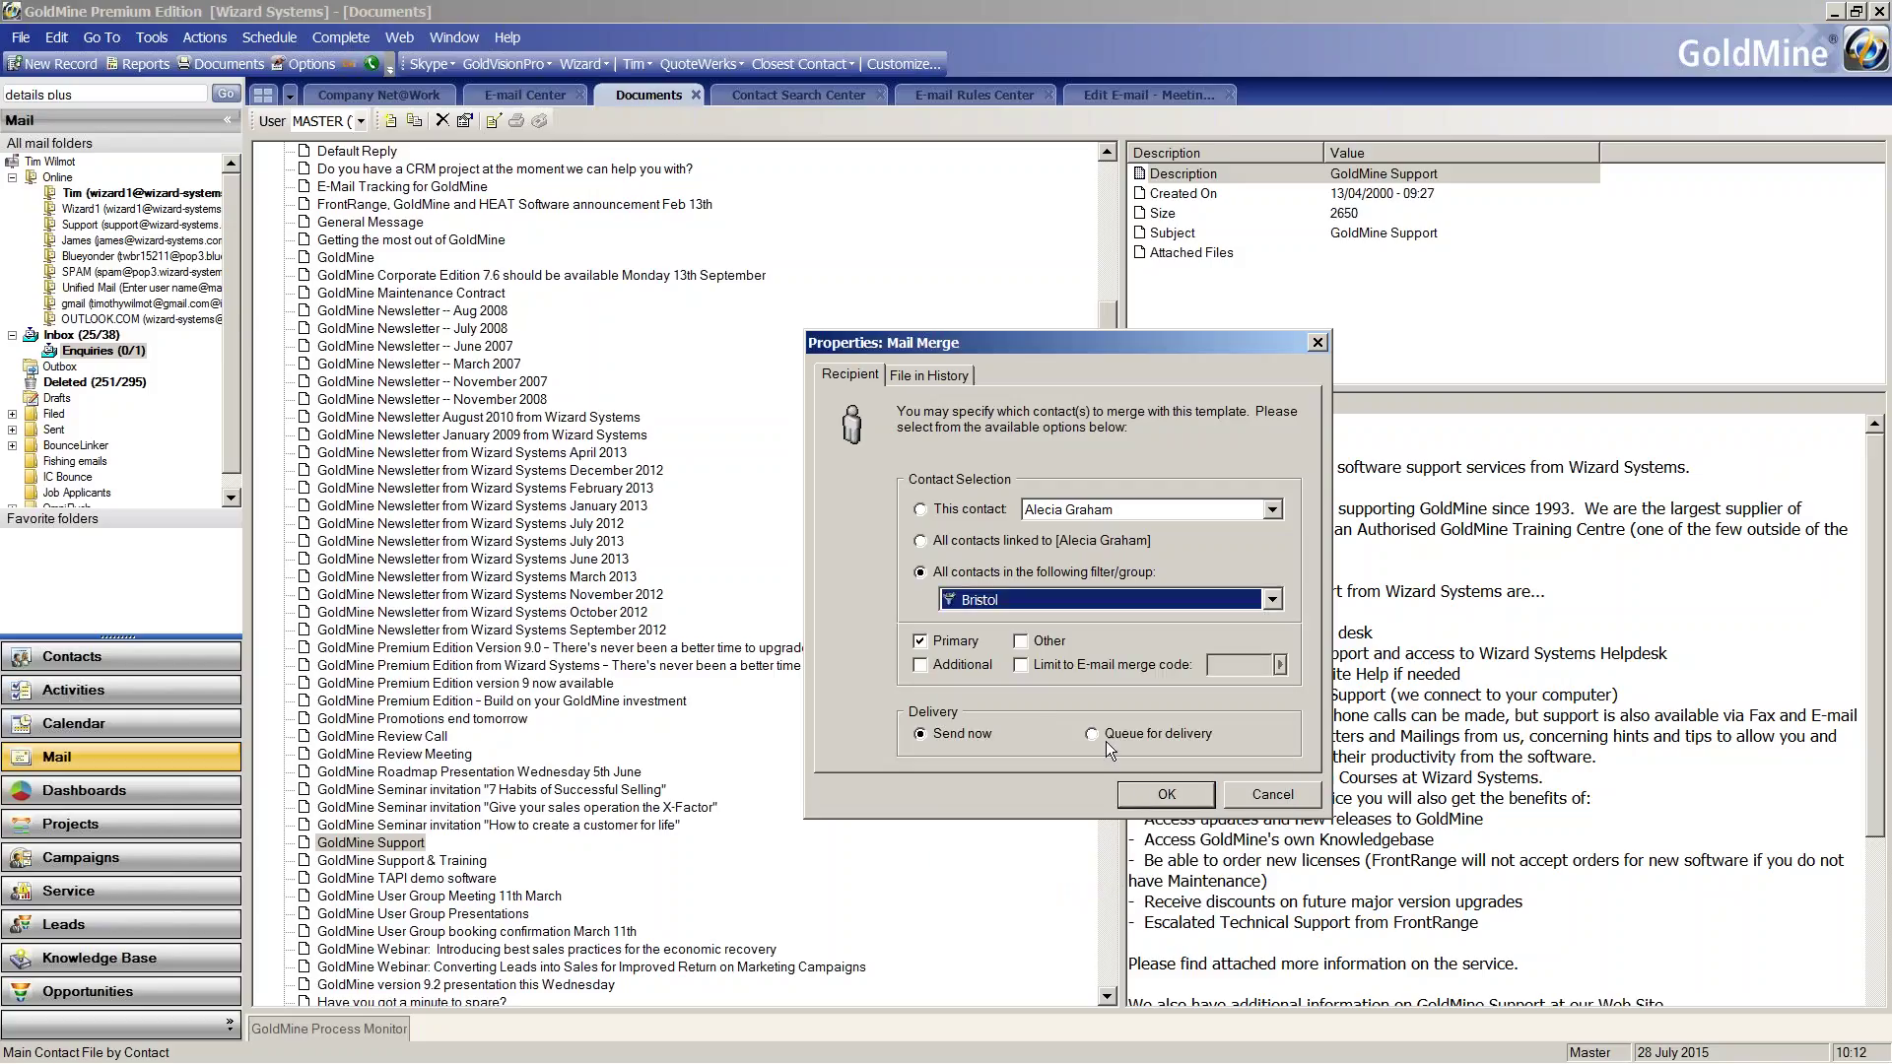
pyautogui.click(1265, 800)
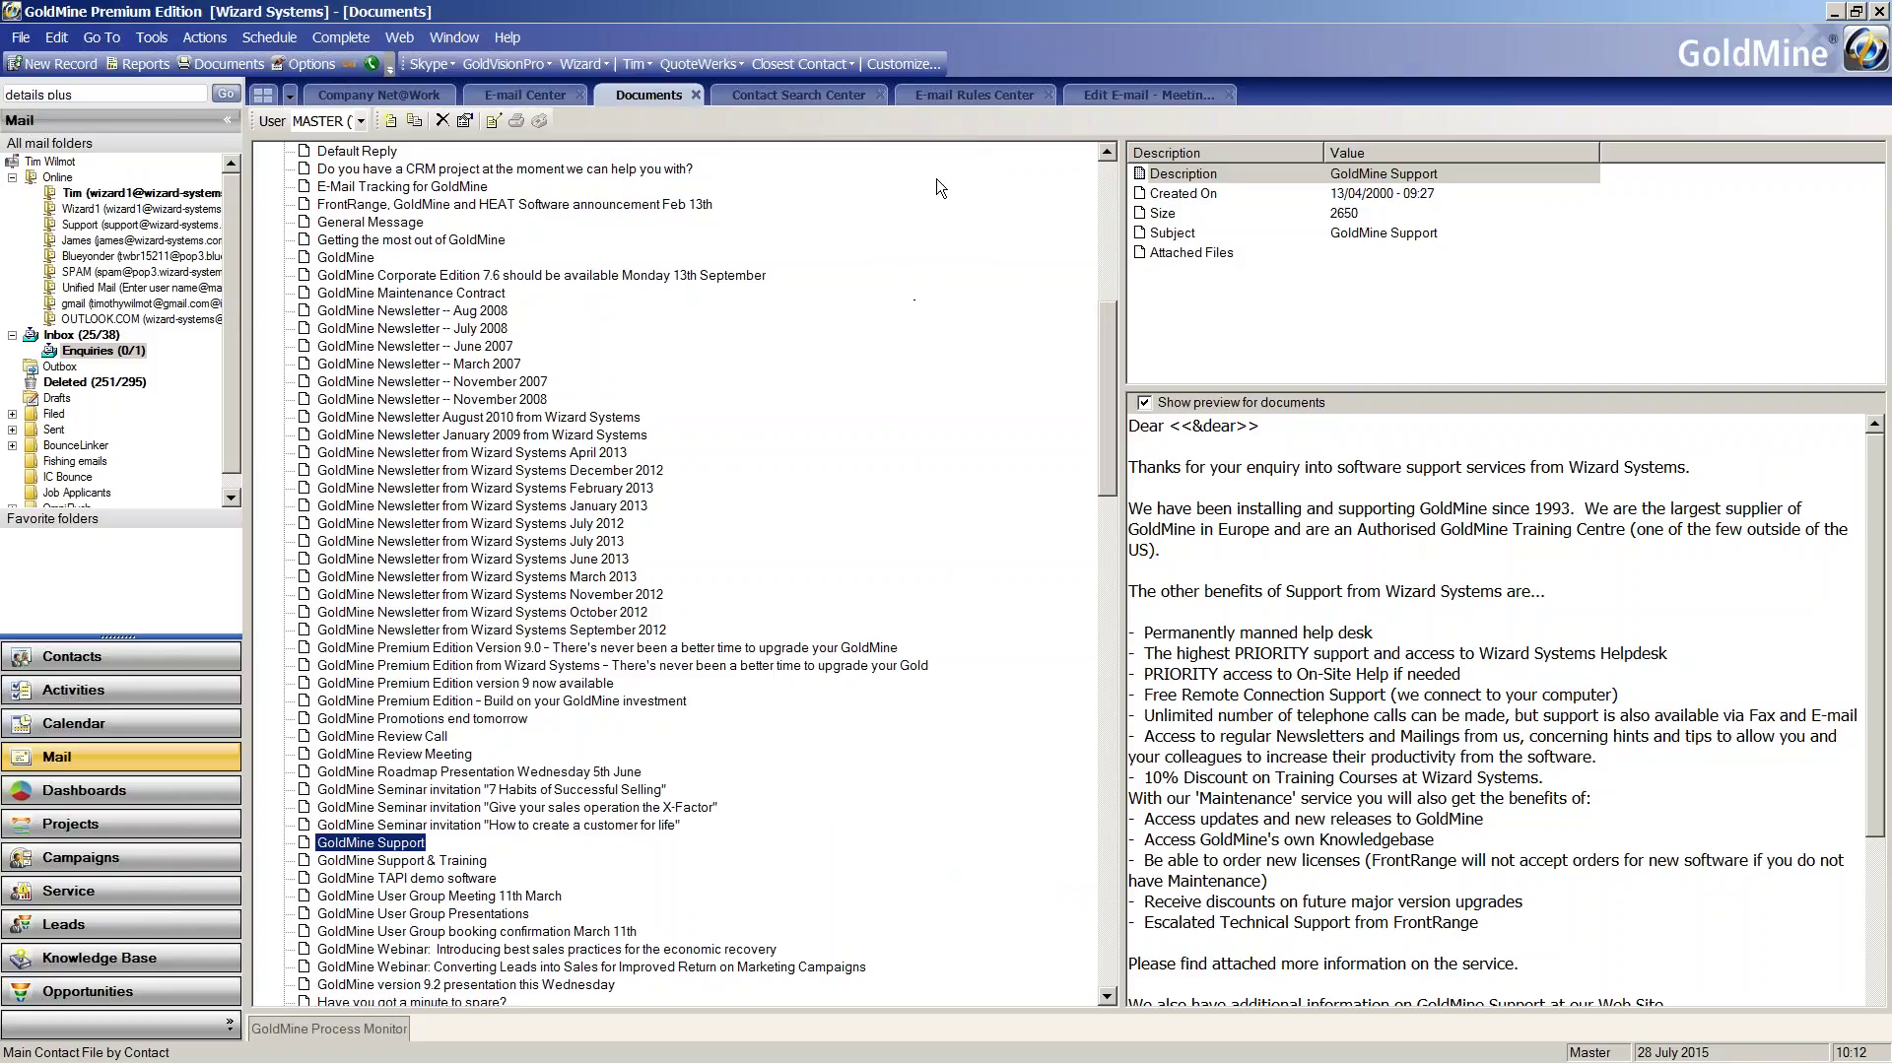
# Open the E-mail Rules Center and examine the Bouncelinker rule set
pyautogui.click(956, 97)
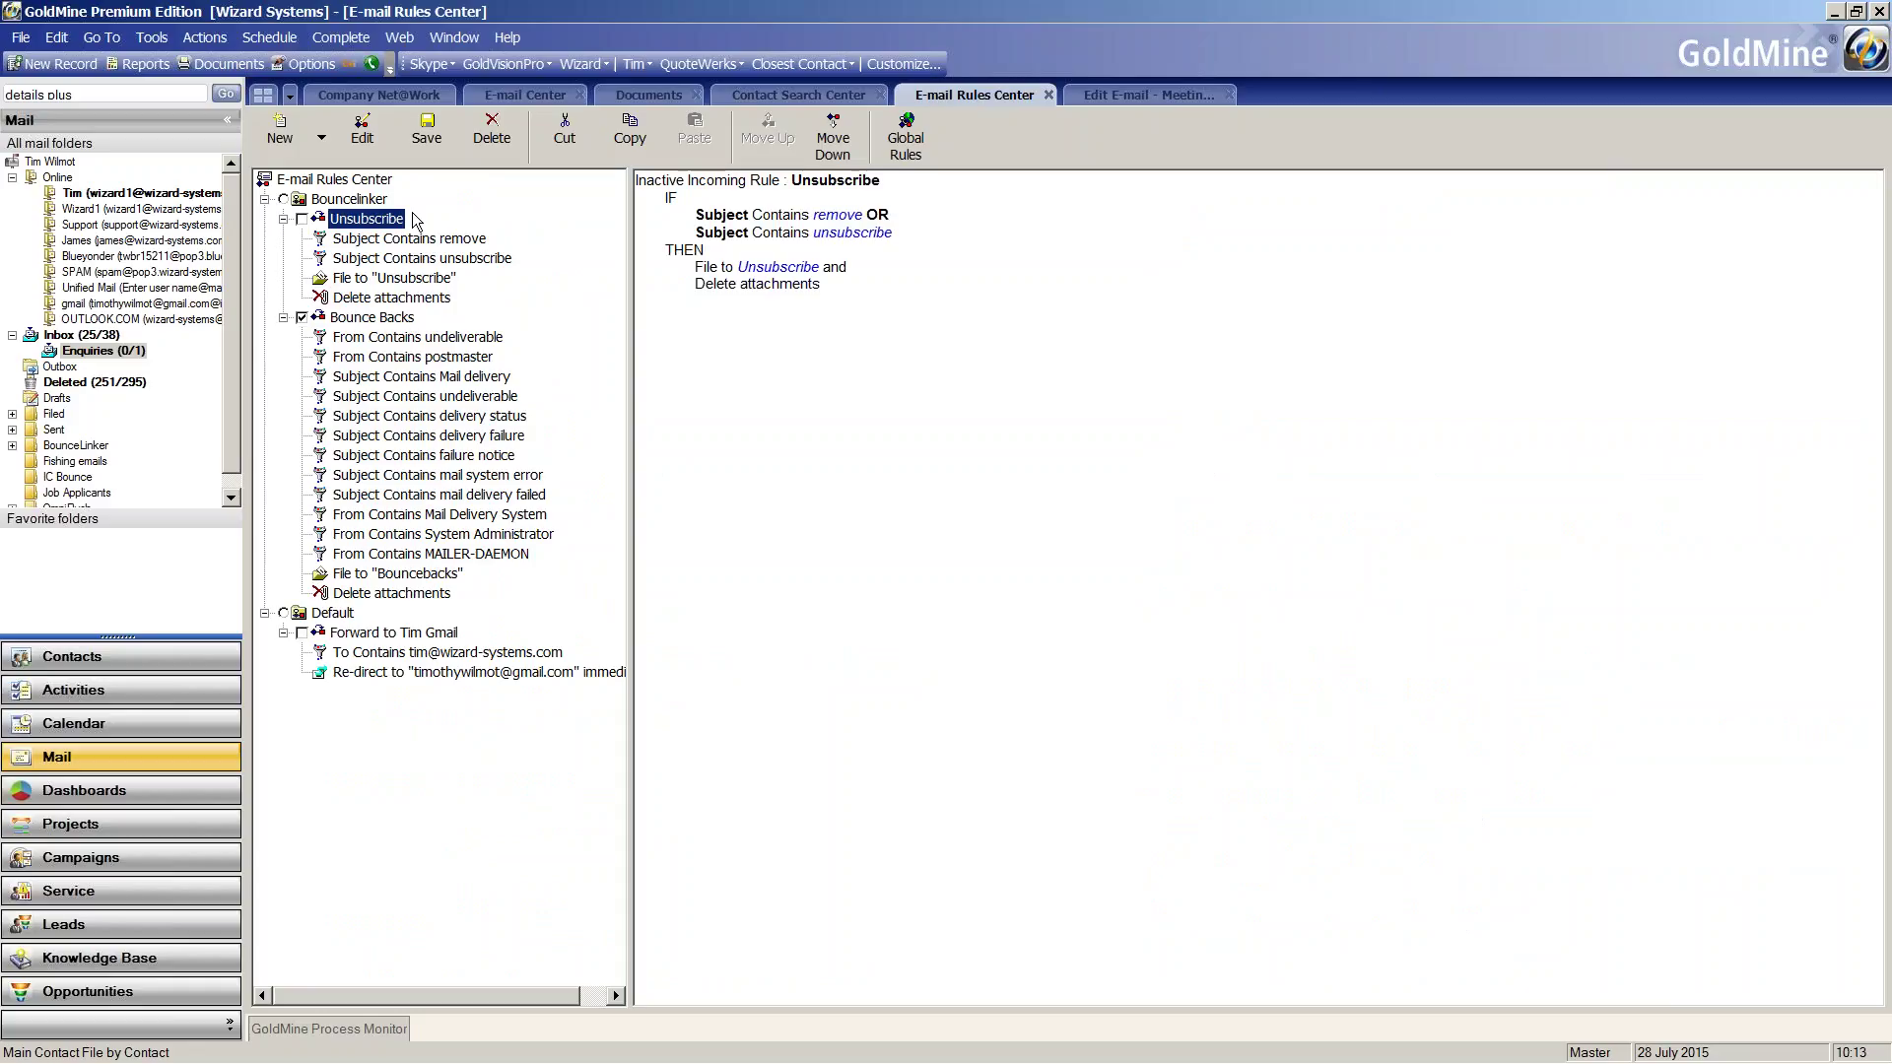
pyautogui.press('Up')
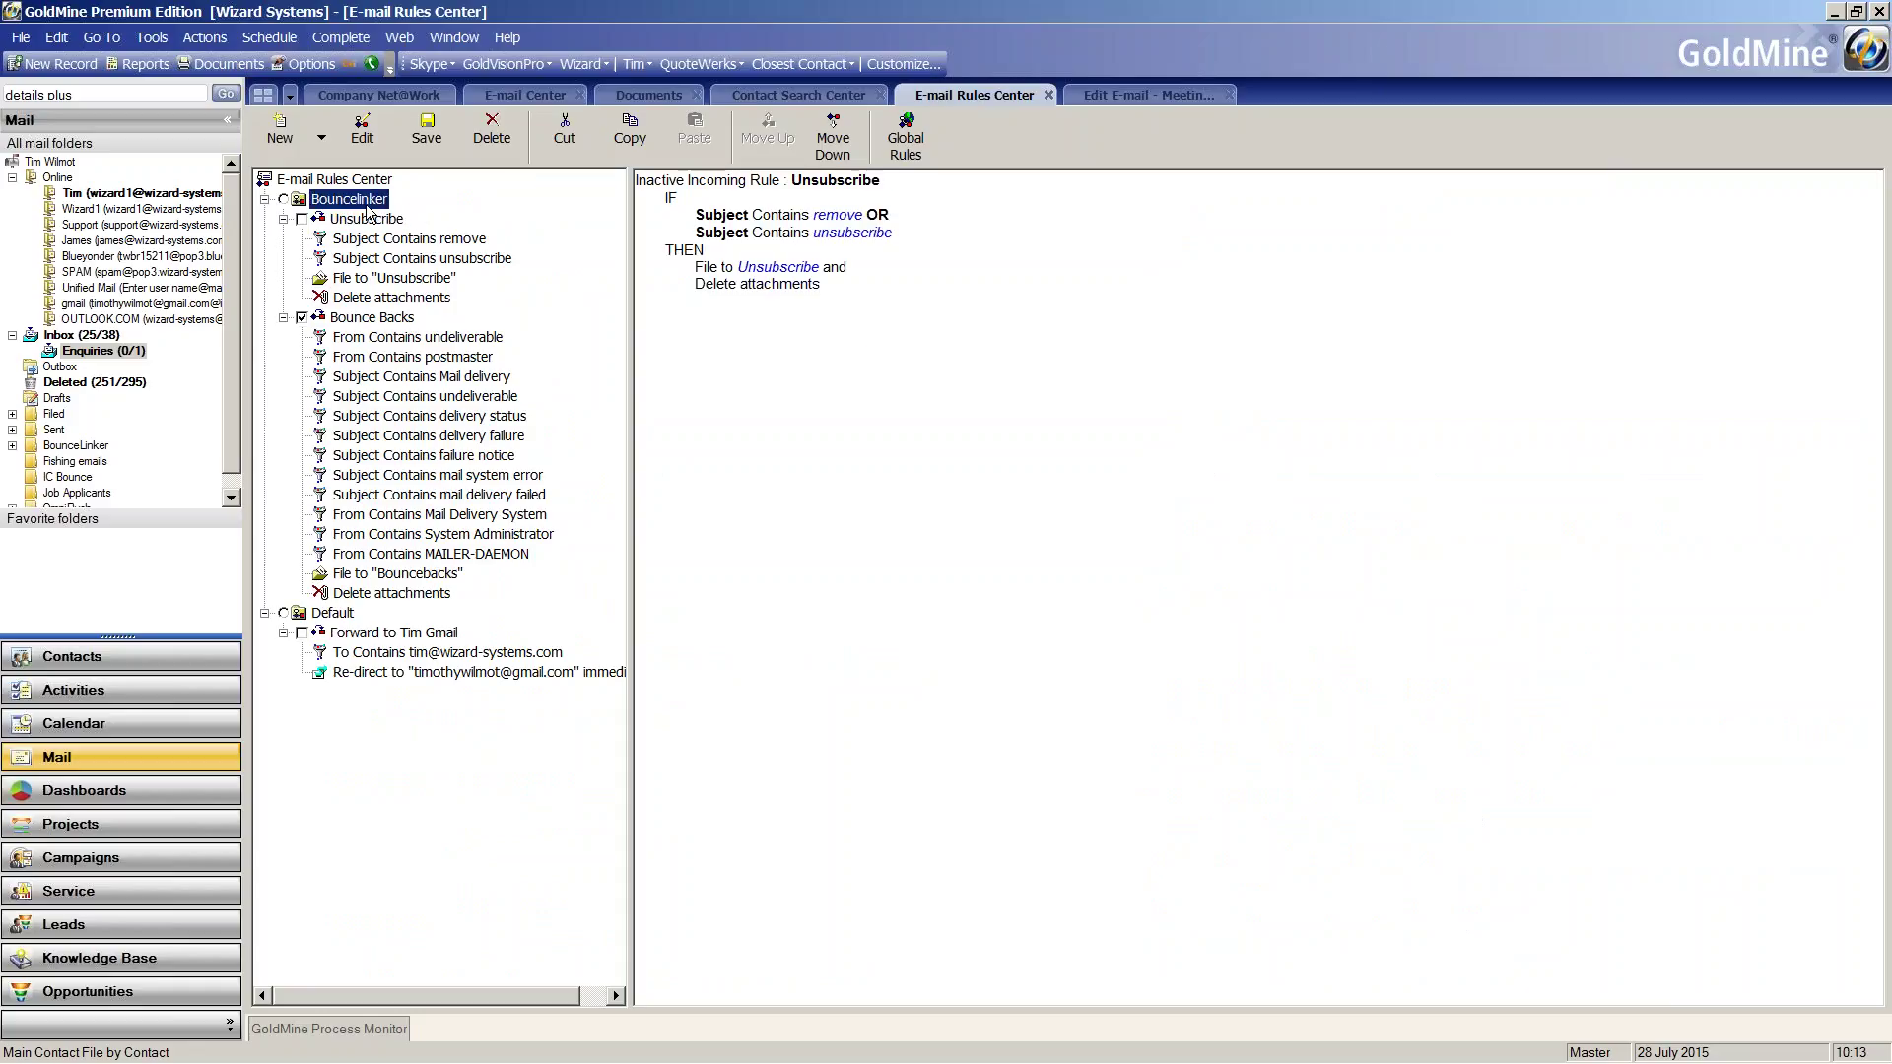
pyautogui.click(298, 204)
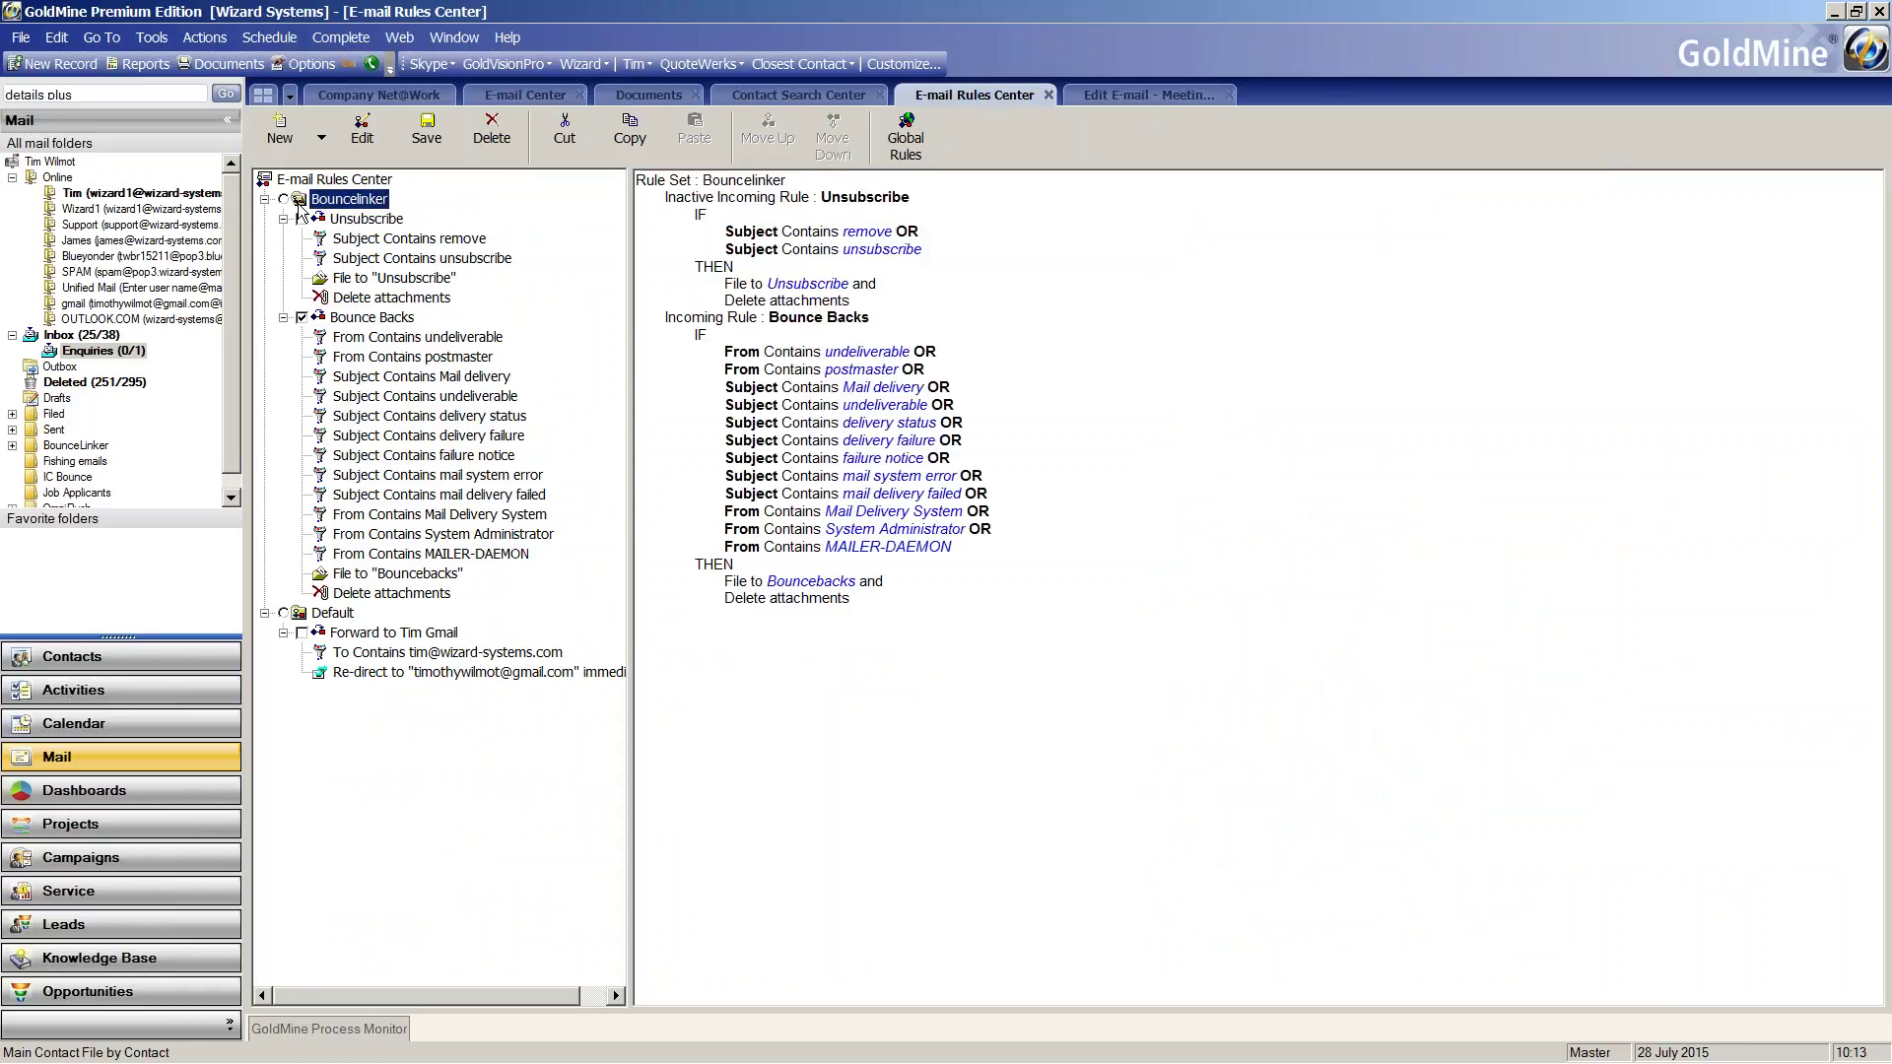
pyautogui.doubleClick(300, 202)
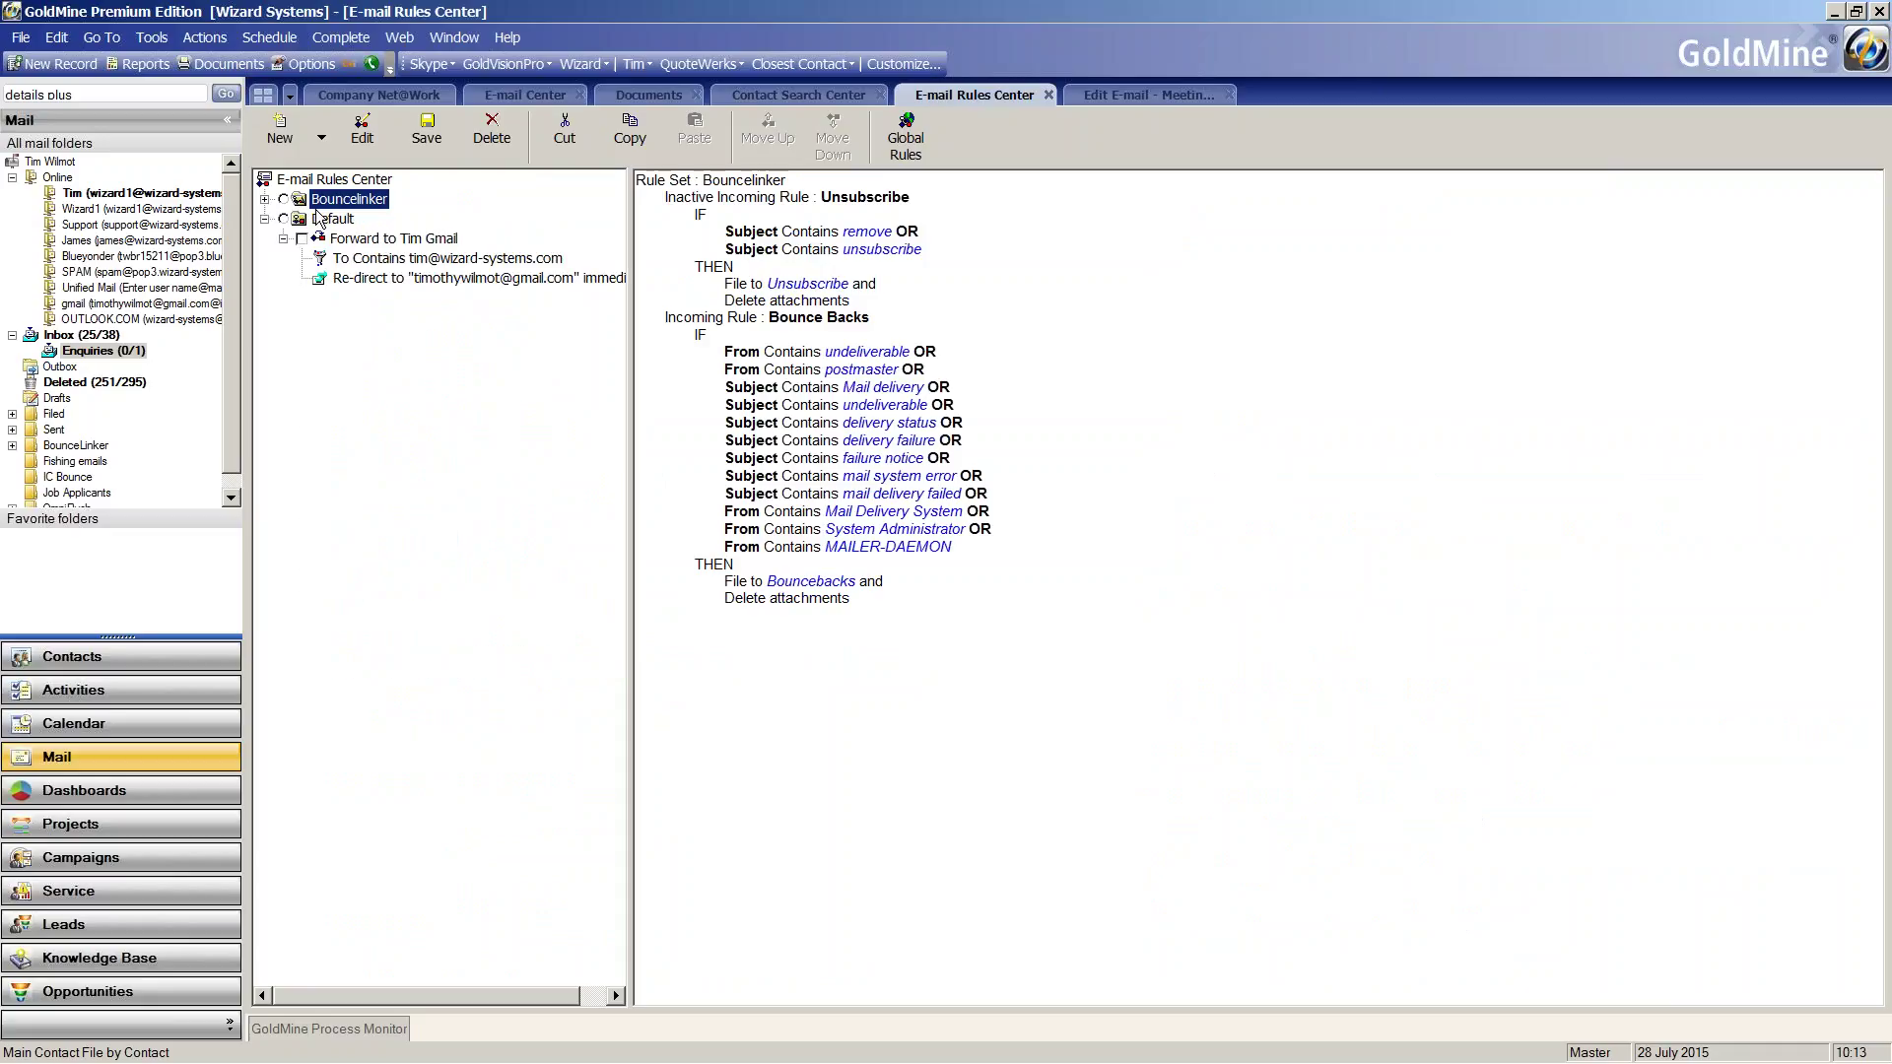
pyautogui.rightClick(313, 199)
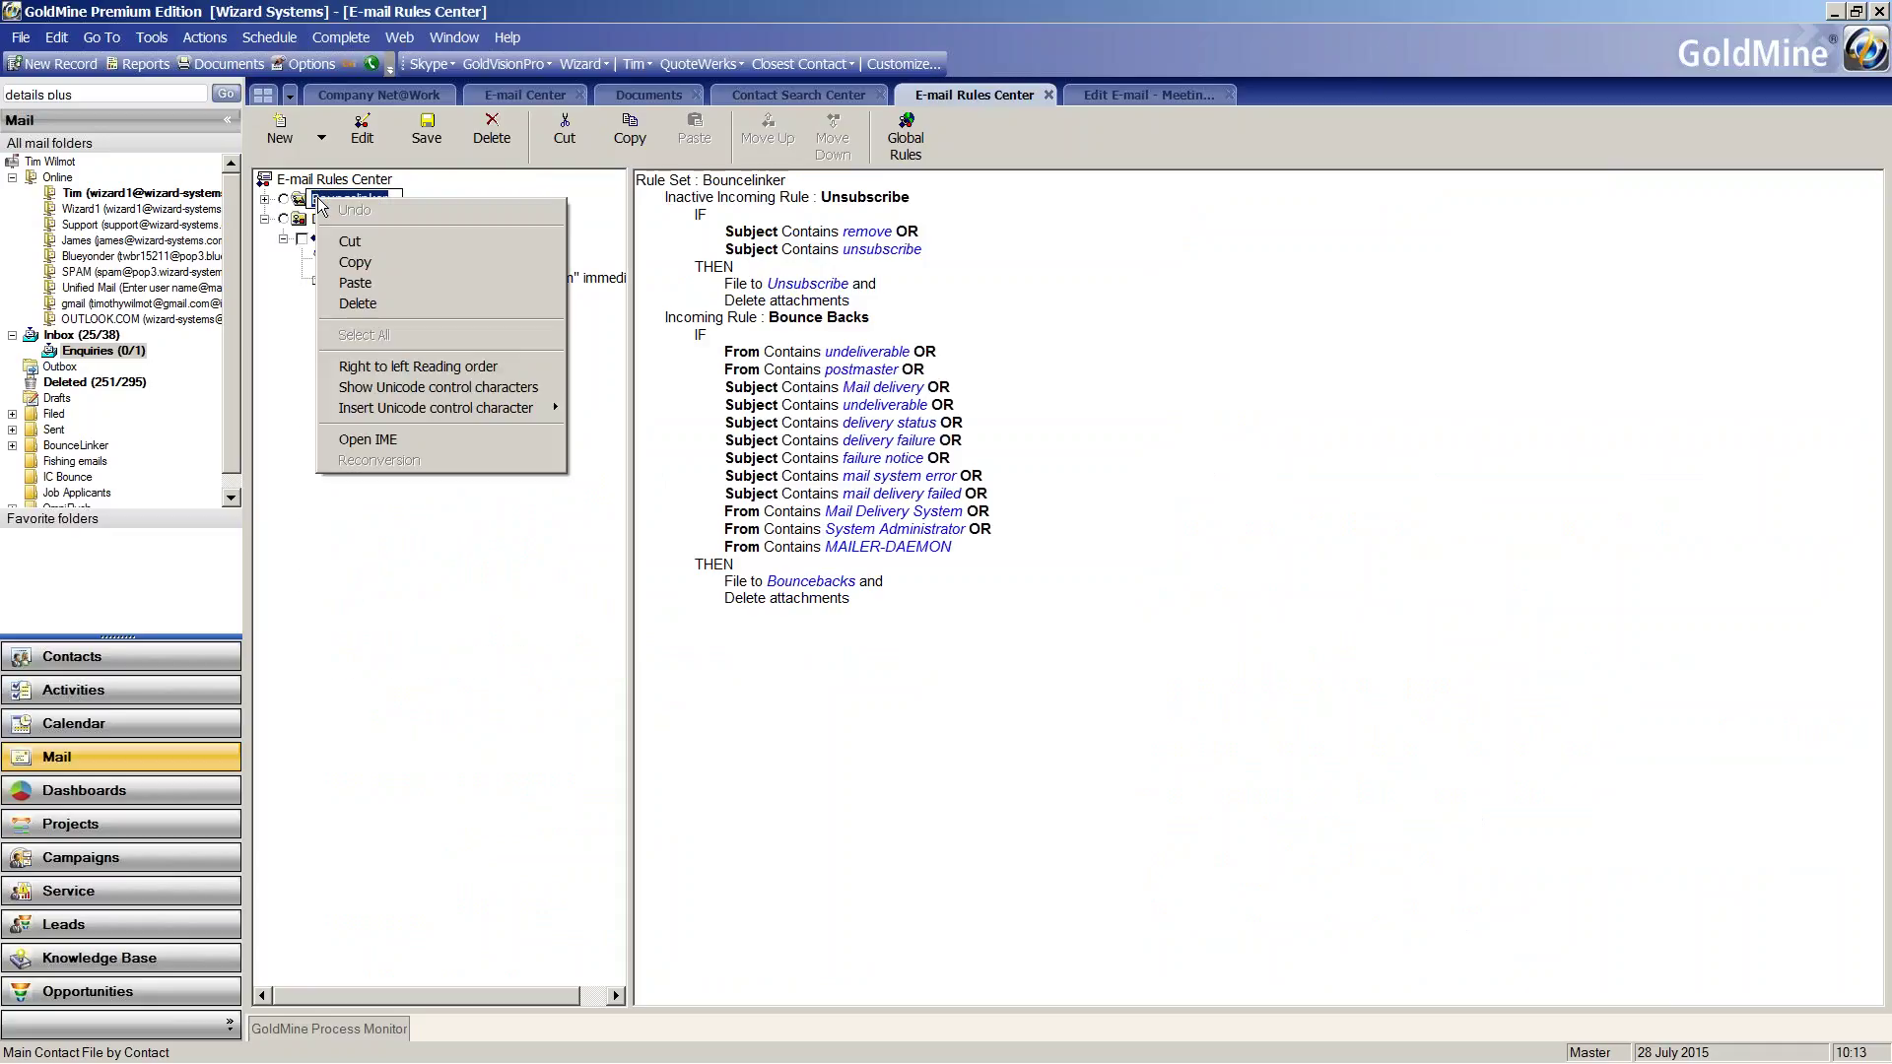
pyautogui.click(301, 208)
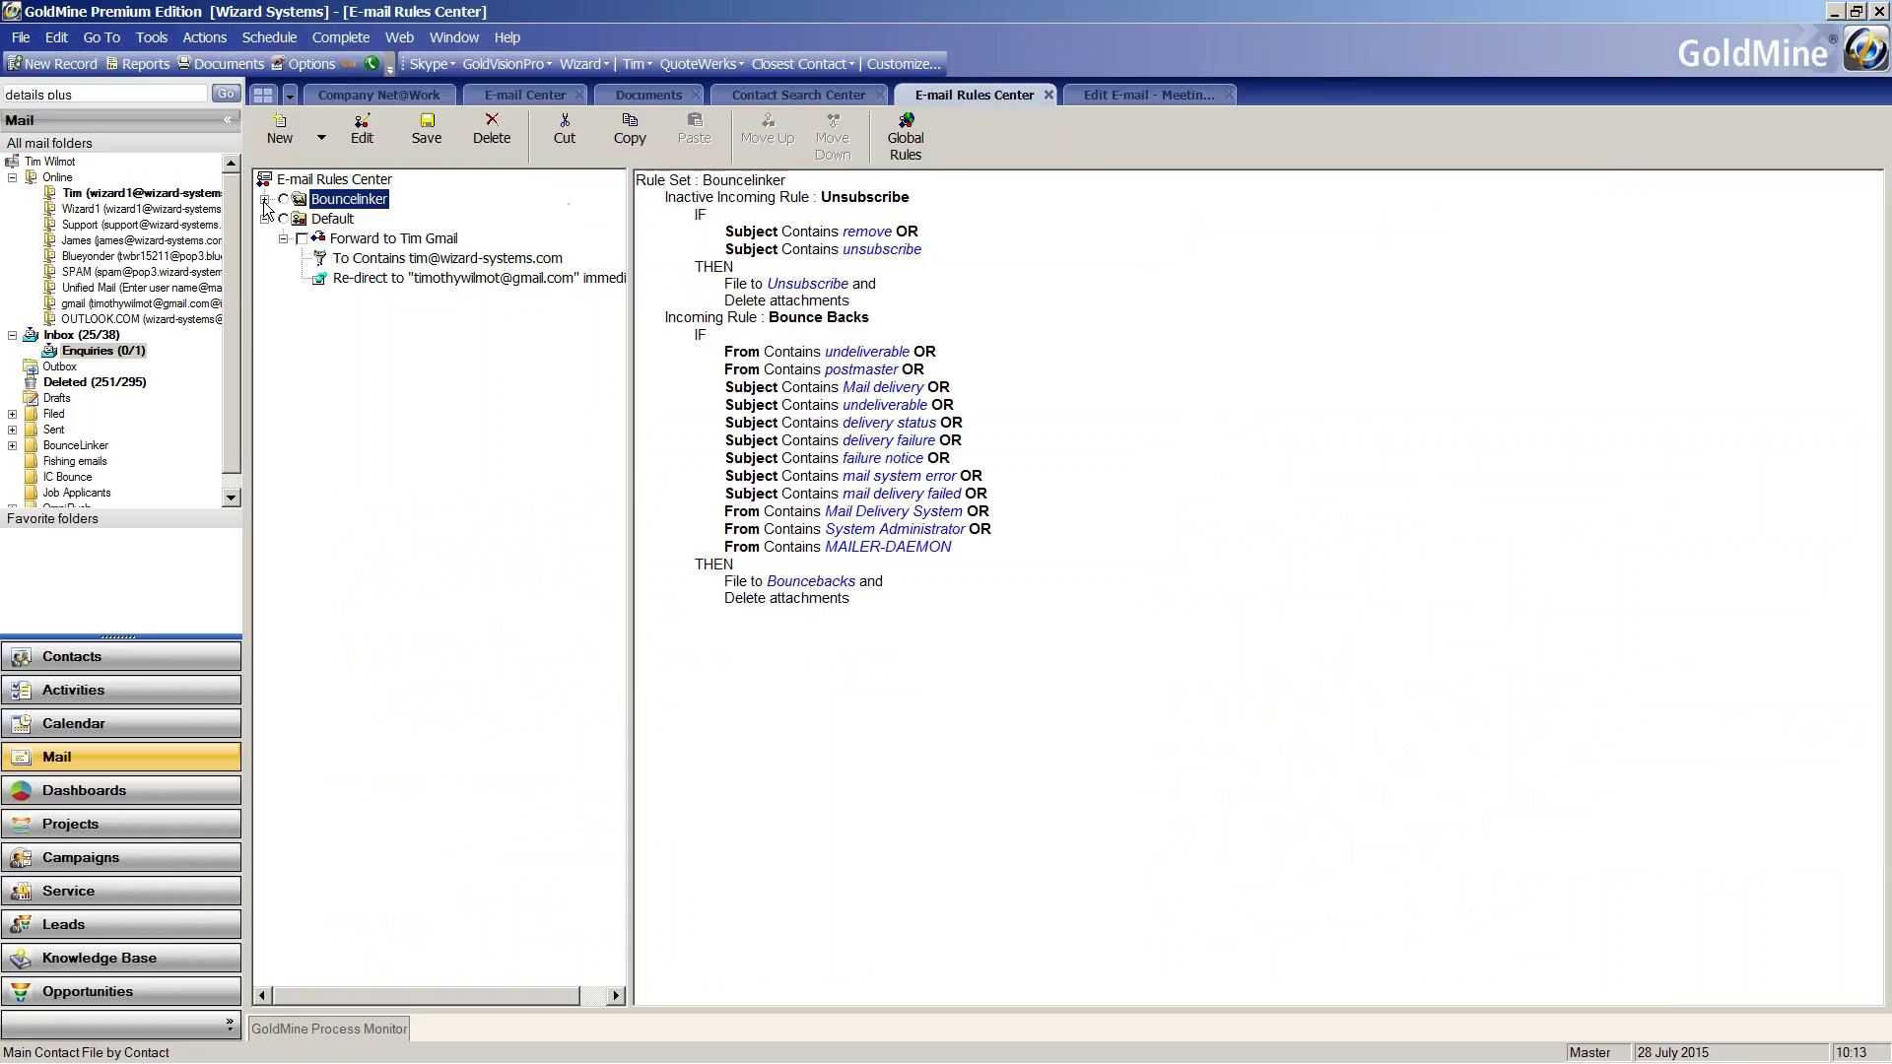
# Expand the Bouncelinker rule set and examine the Unsubscribe rule's conditions and the first Bounce Backs condition
pyautogui.click(264, 199)
pyautogui.click(346, 221)
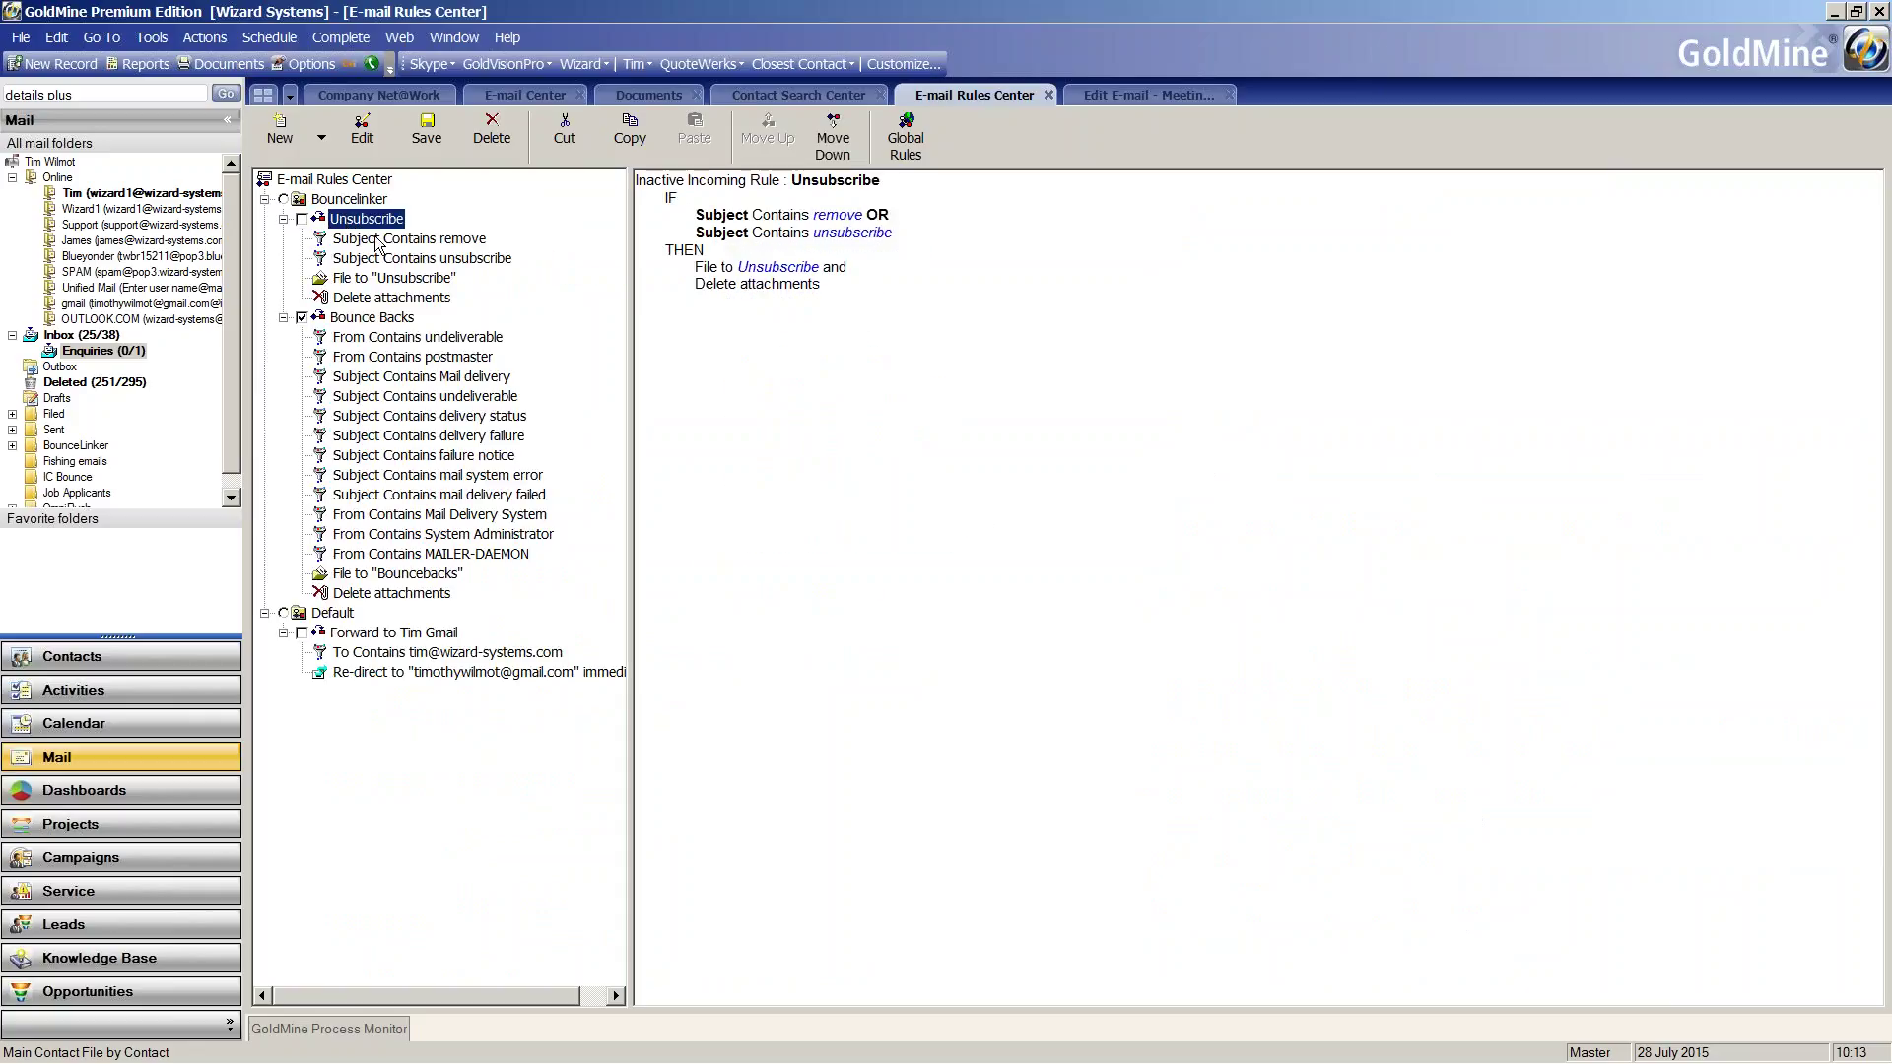
pyautogui.click(378, 240)
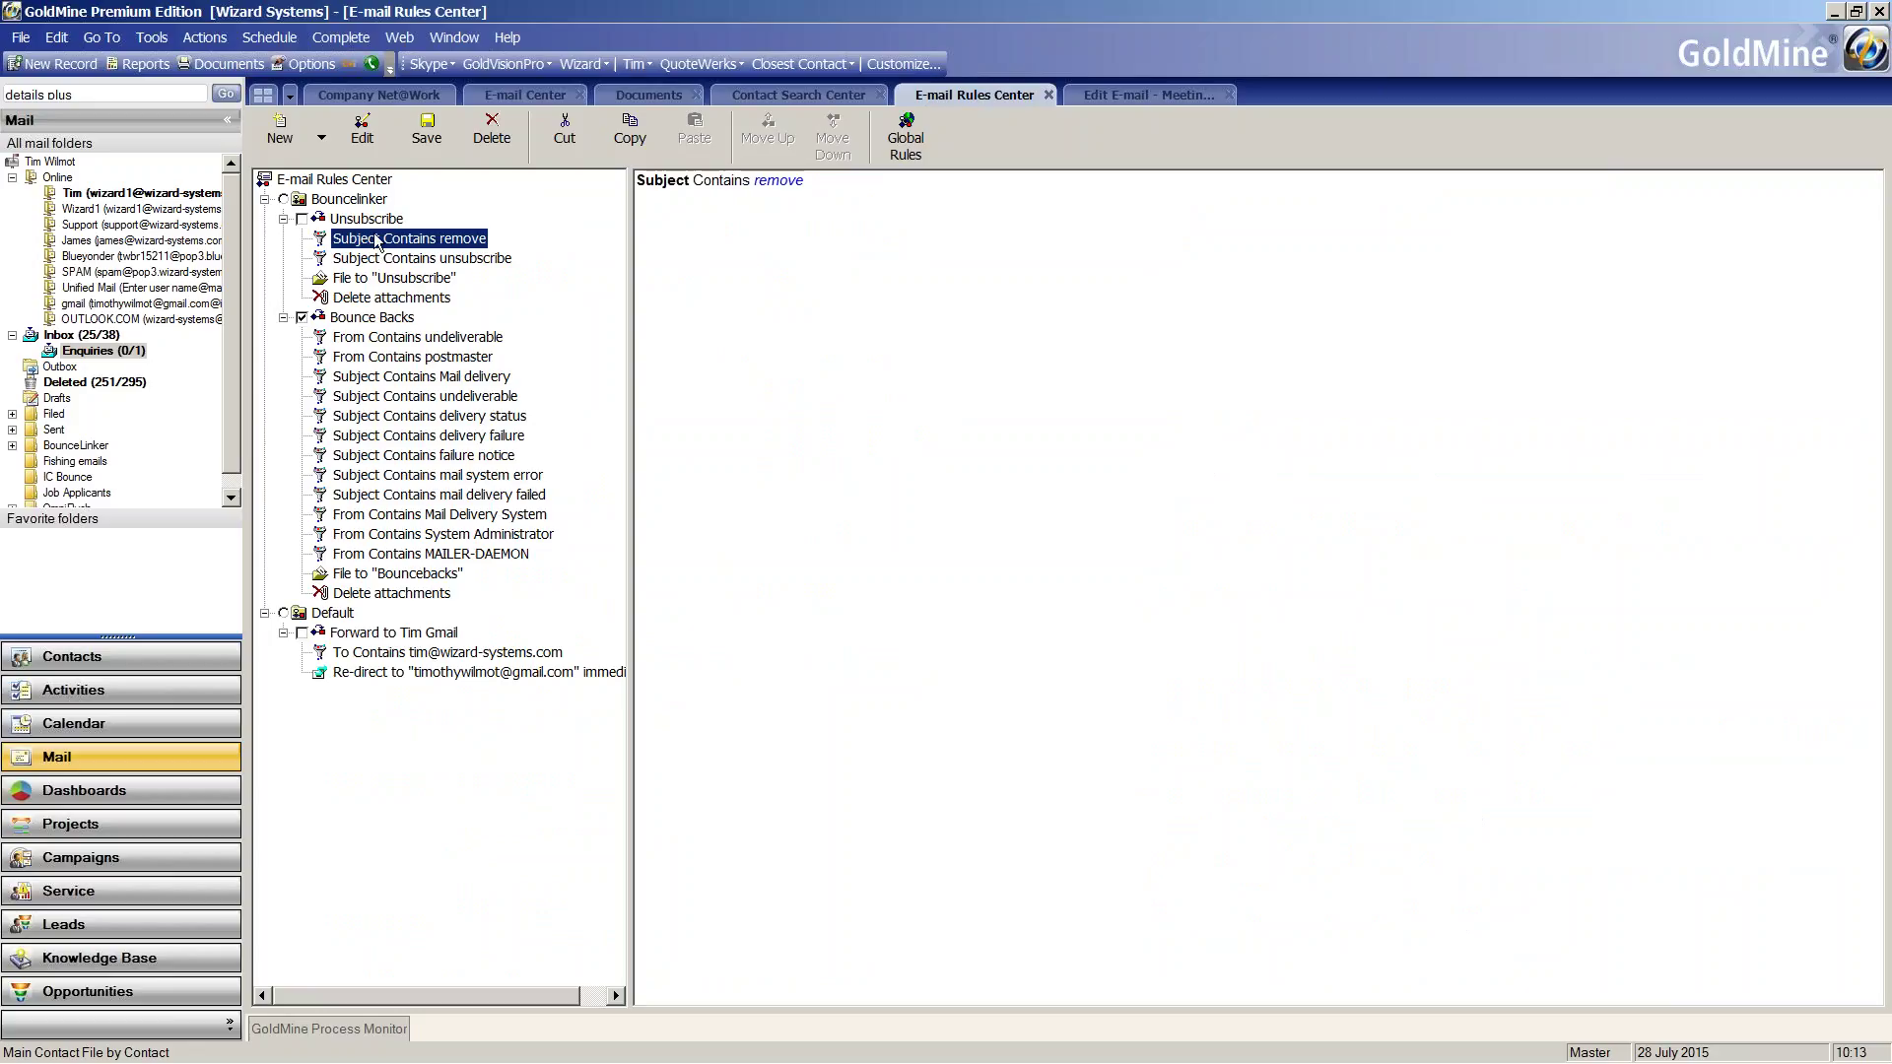
pyautogui.click(386, 260)
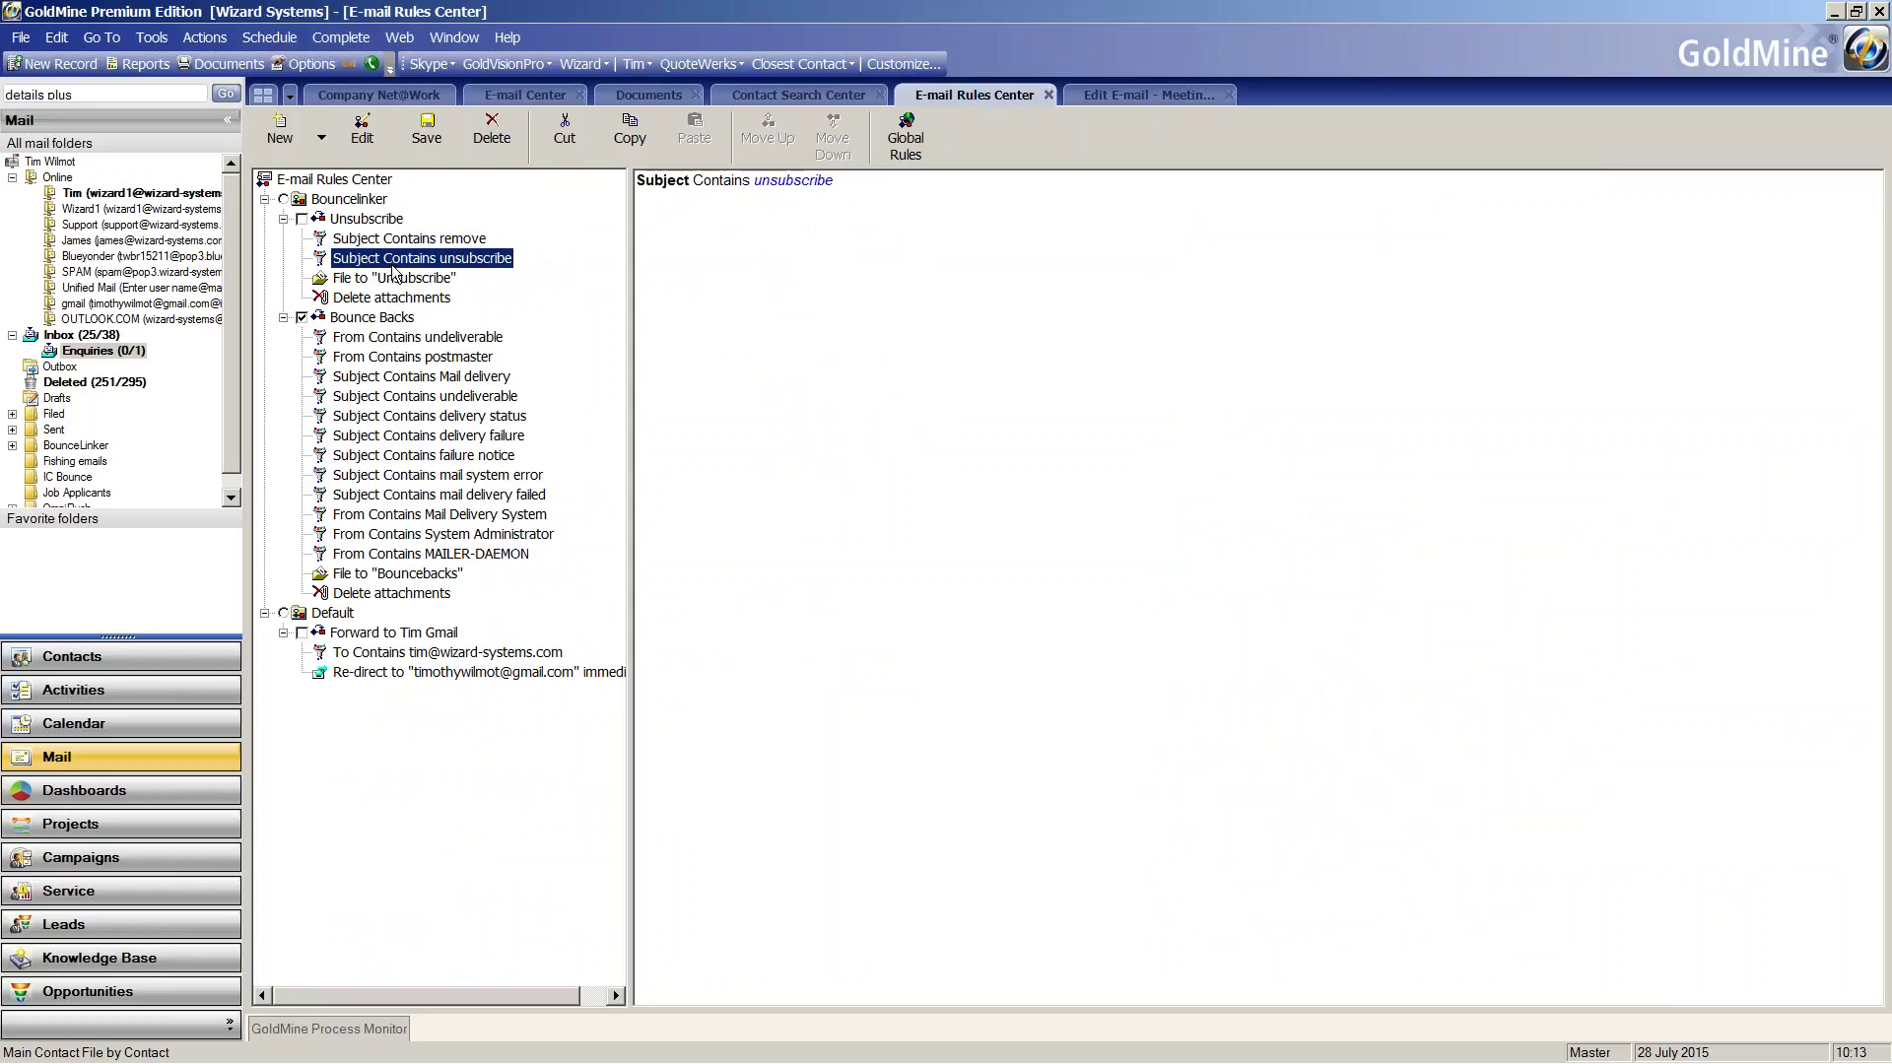
pyautogui.click(403, 339)
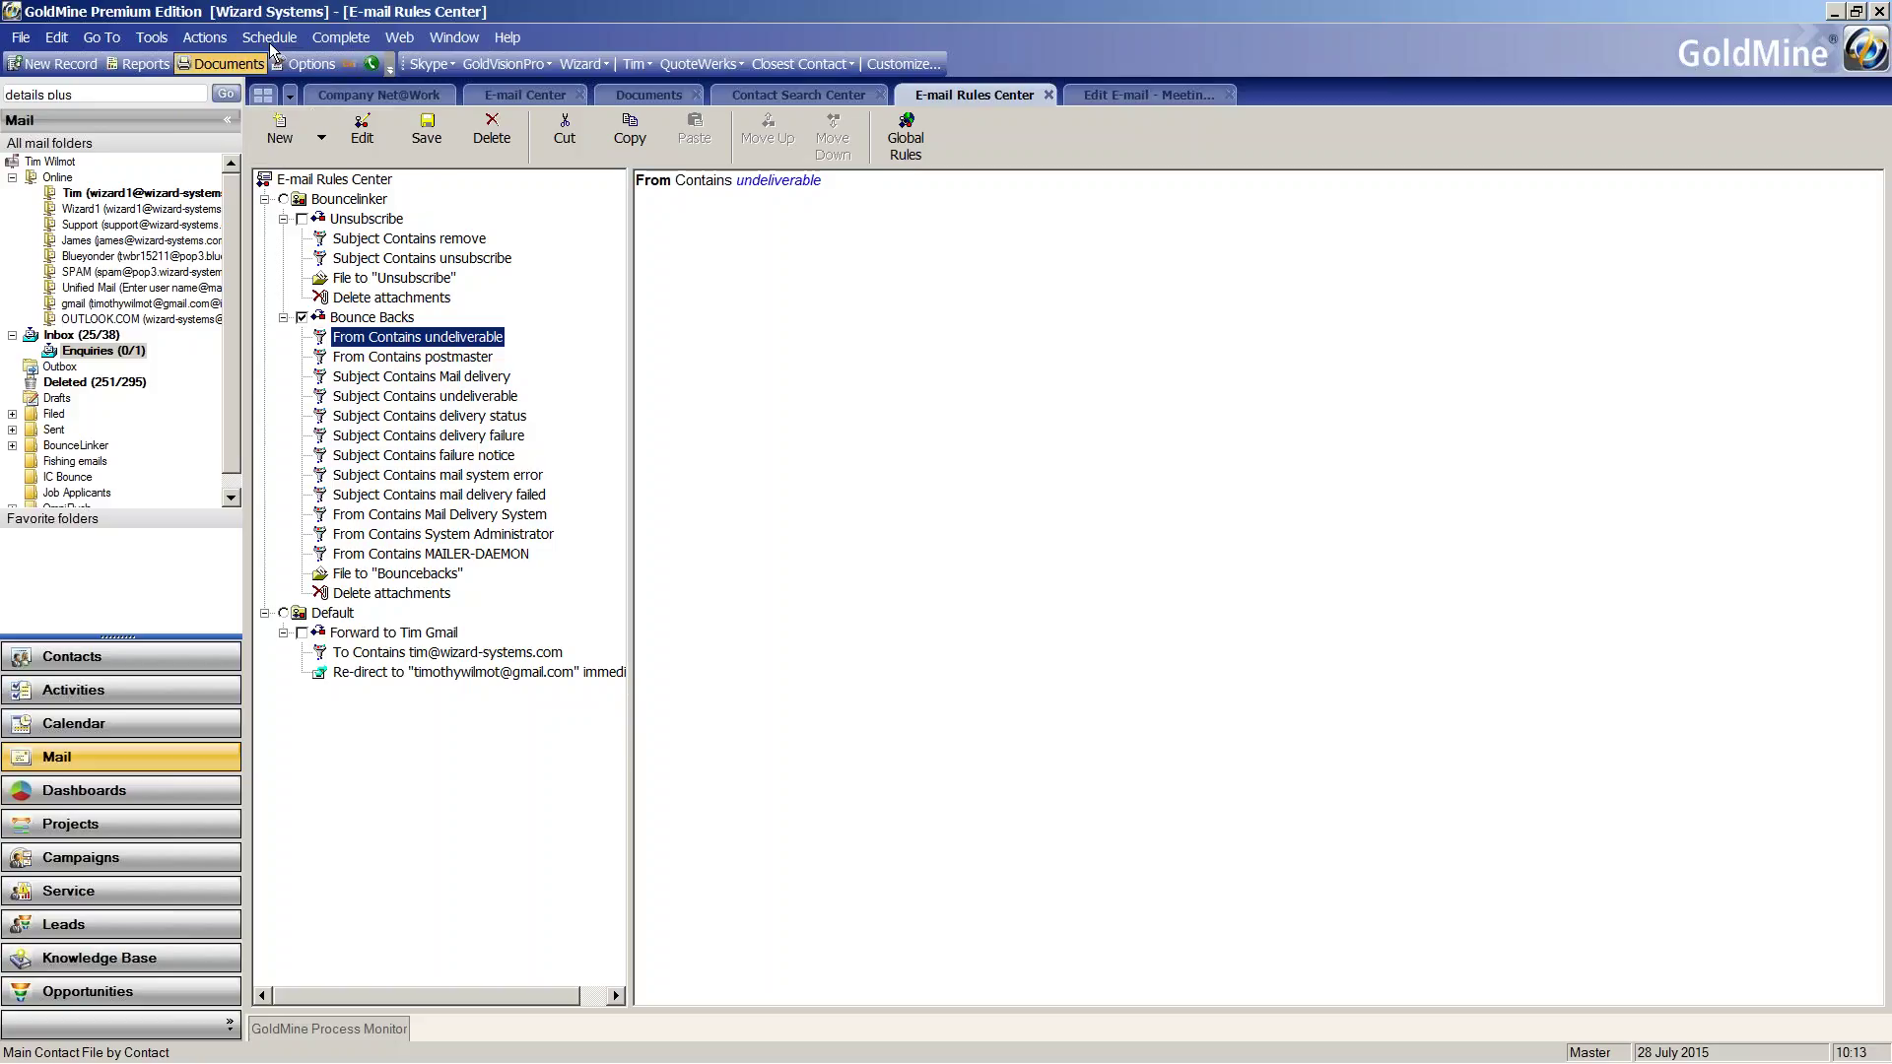
# Return to the Net@Work contact record, start a new message to an internal GoldMine user, and collapse the navigation pane
pyautogui.click(350, 96)
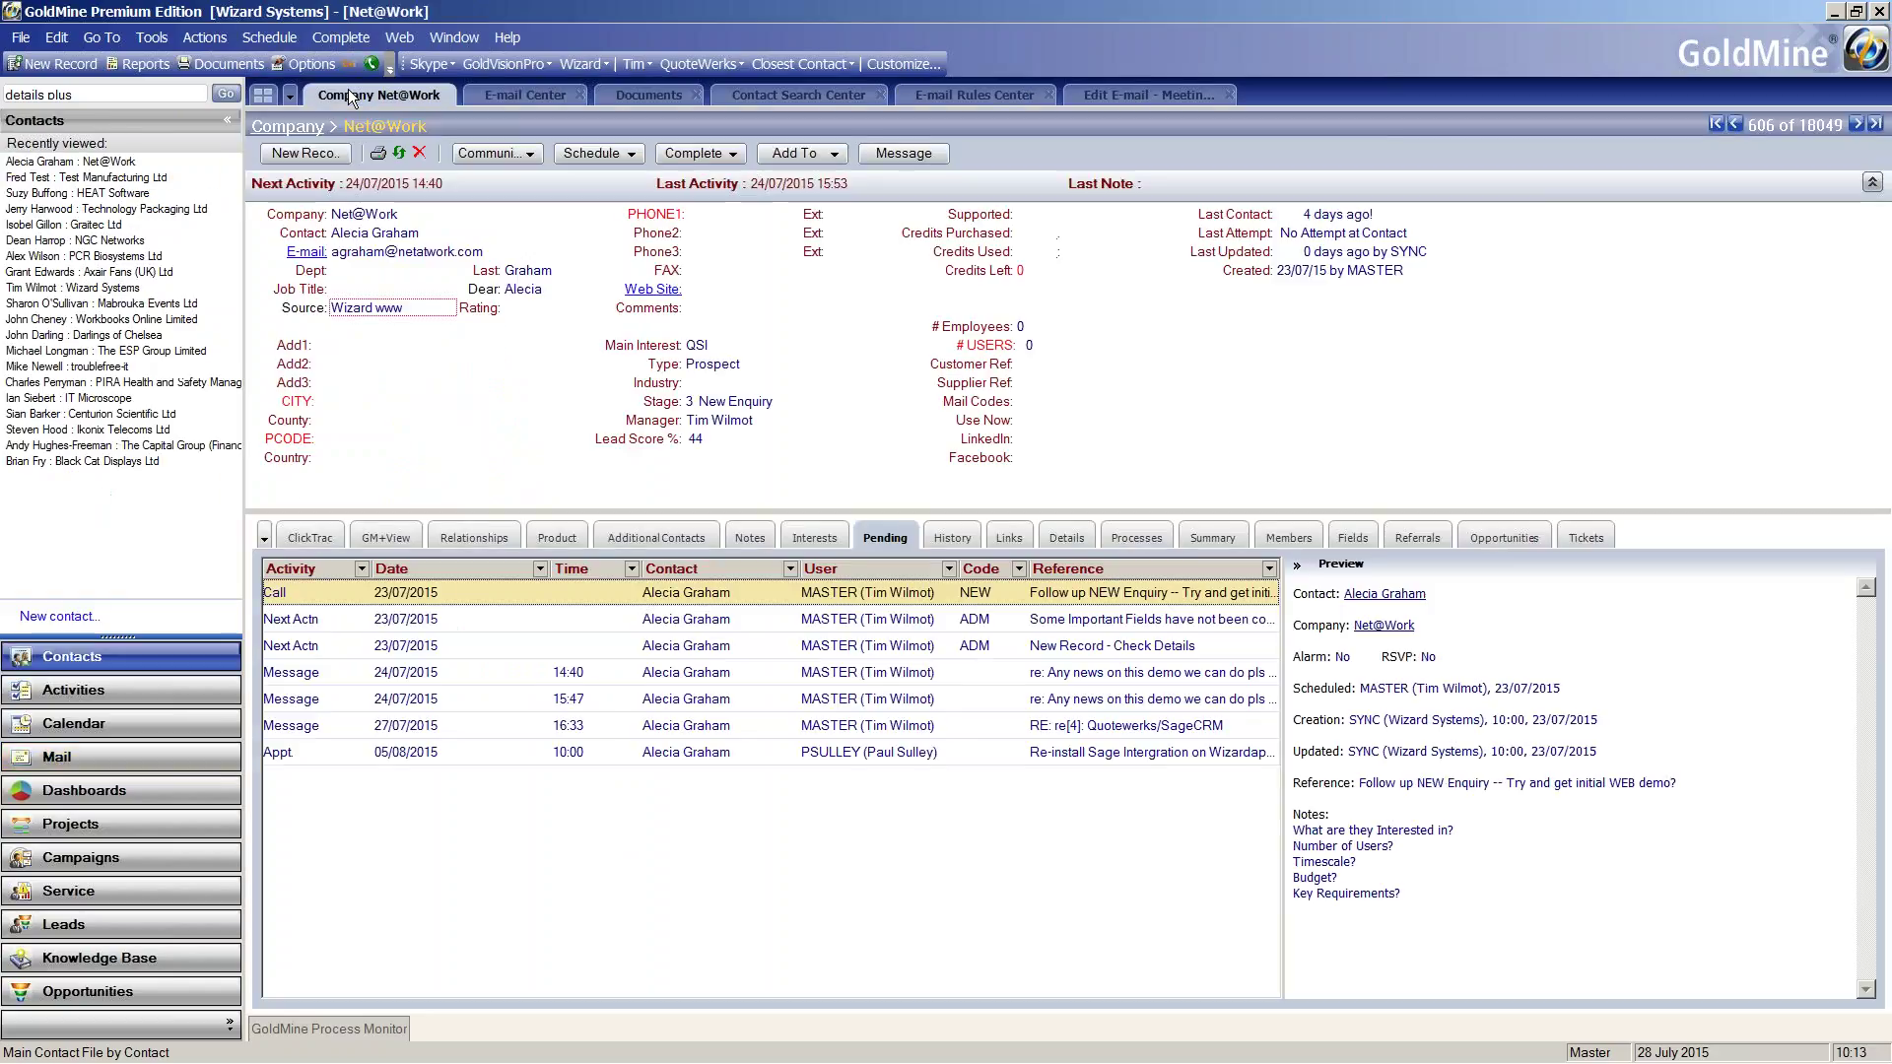
pyautogui.click(272, 37)
pyautogui.click(316, 252)
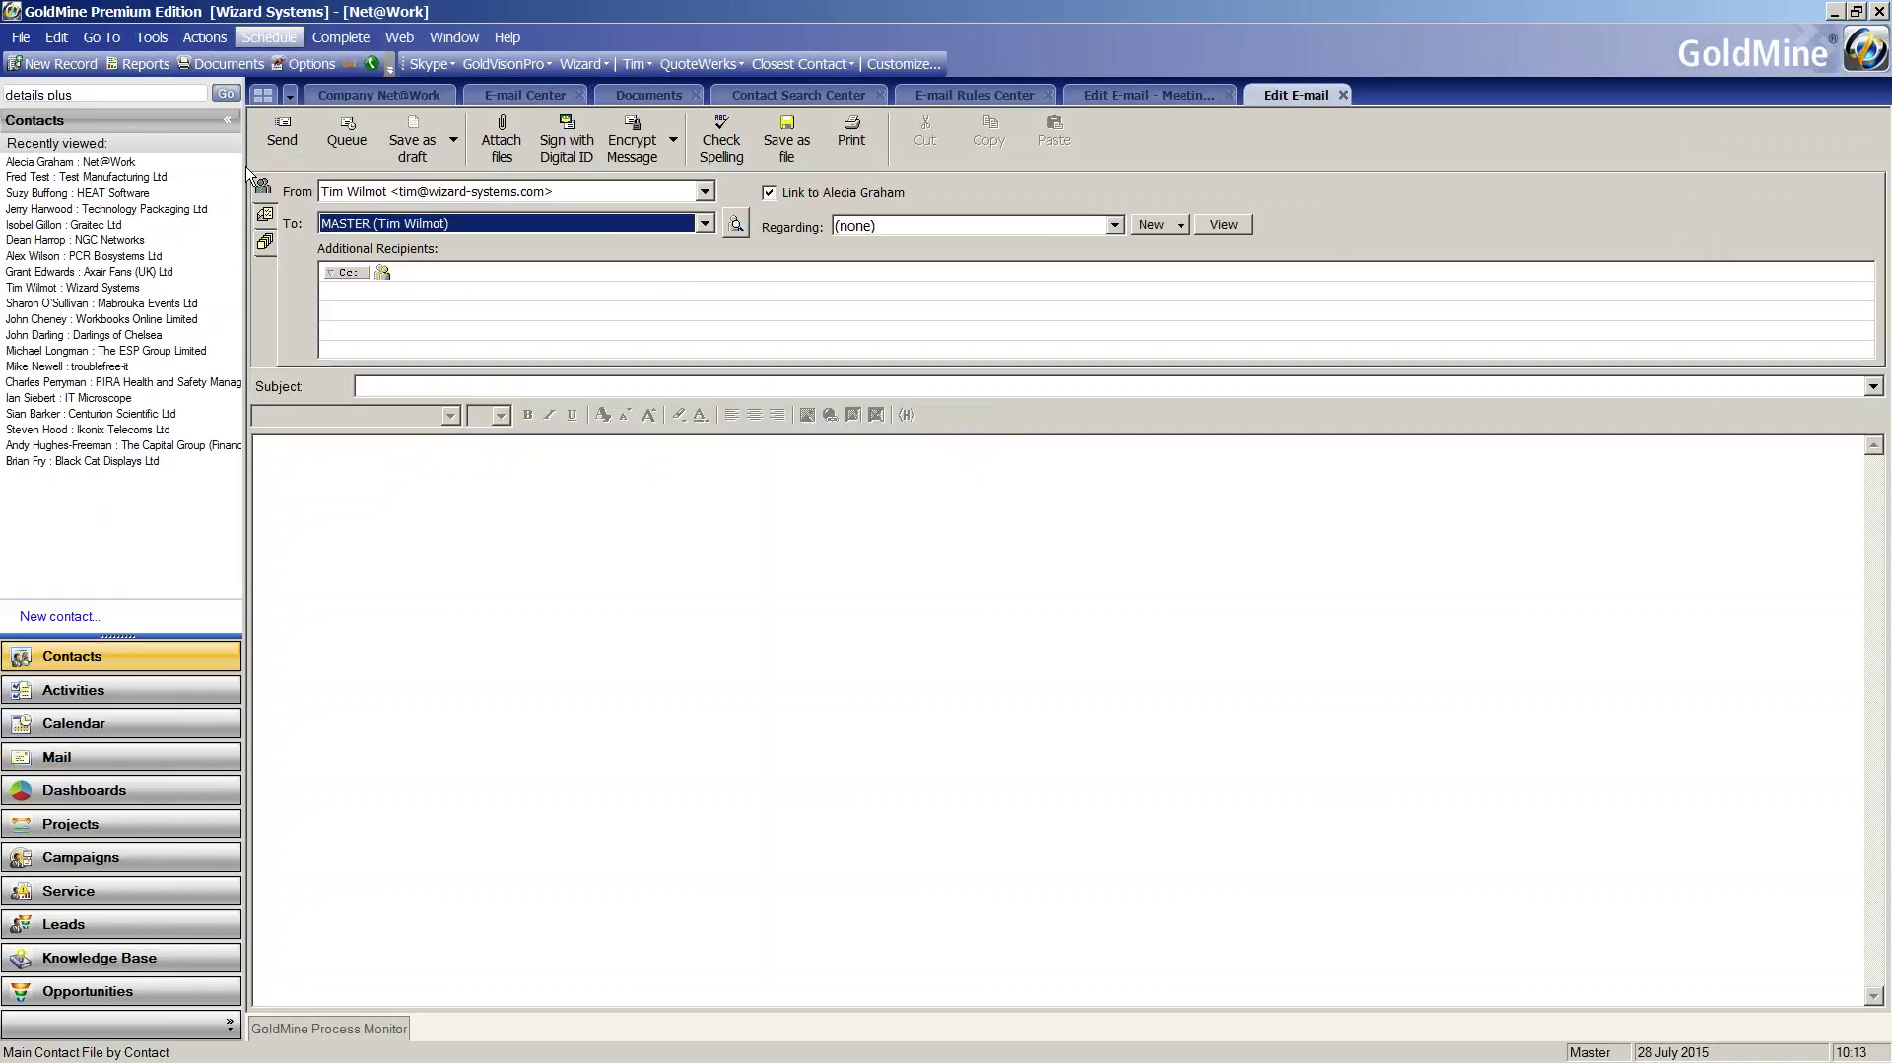
pyautogui.click(227, 120)
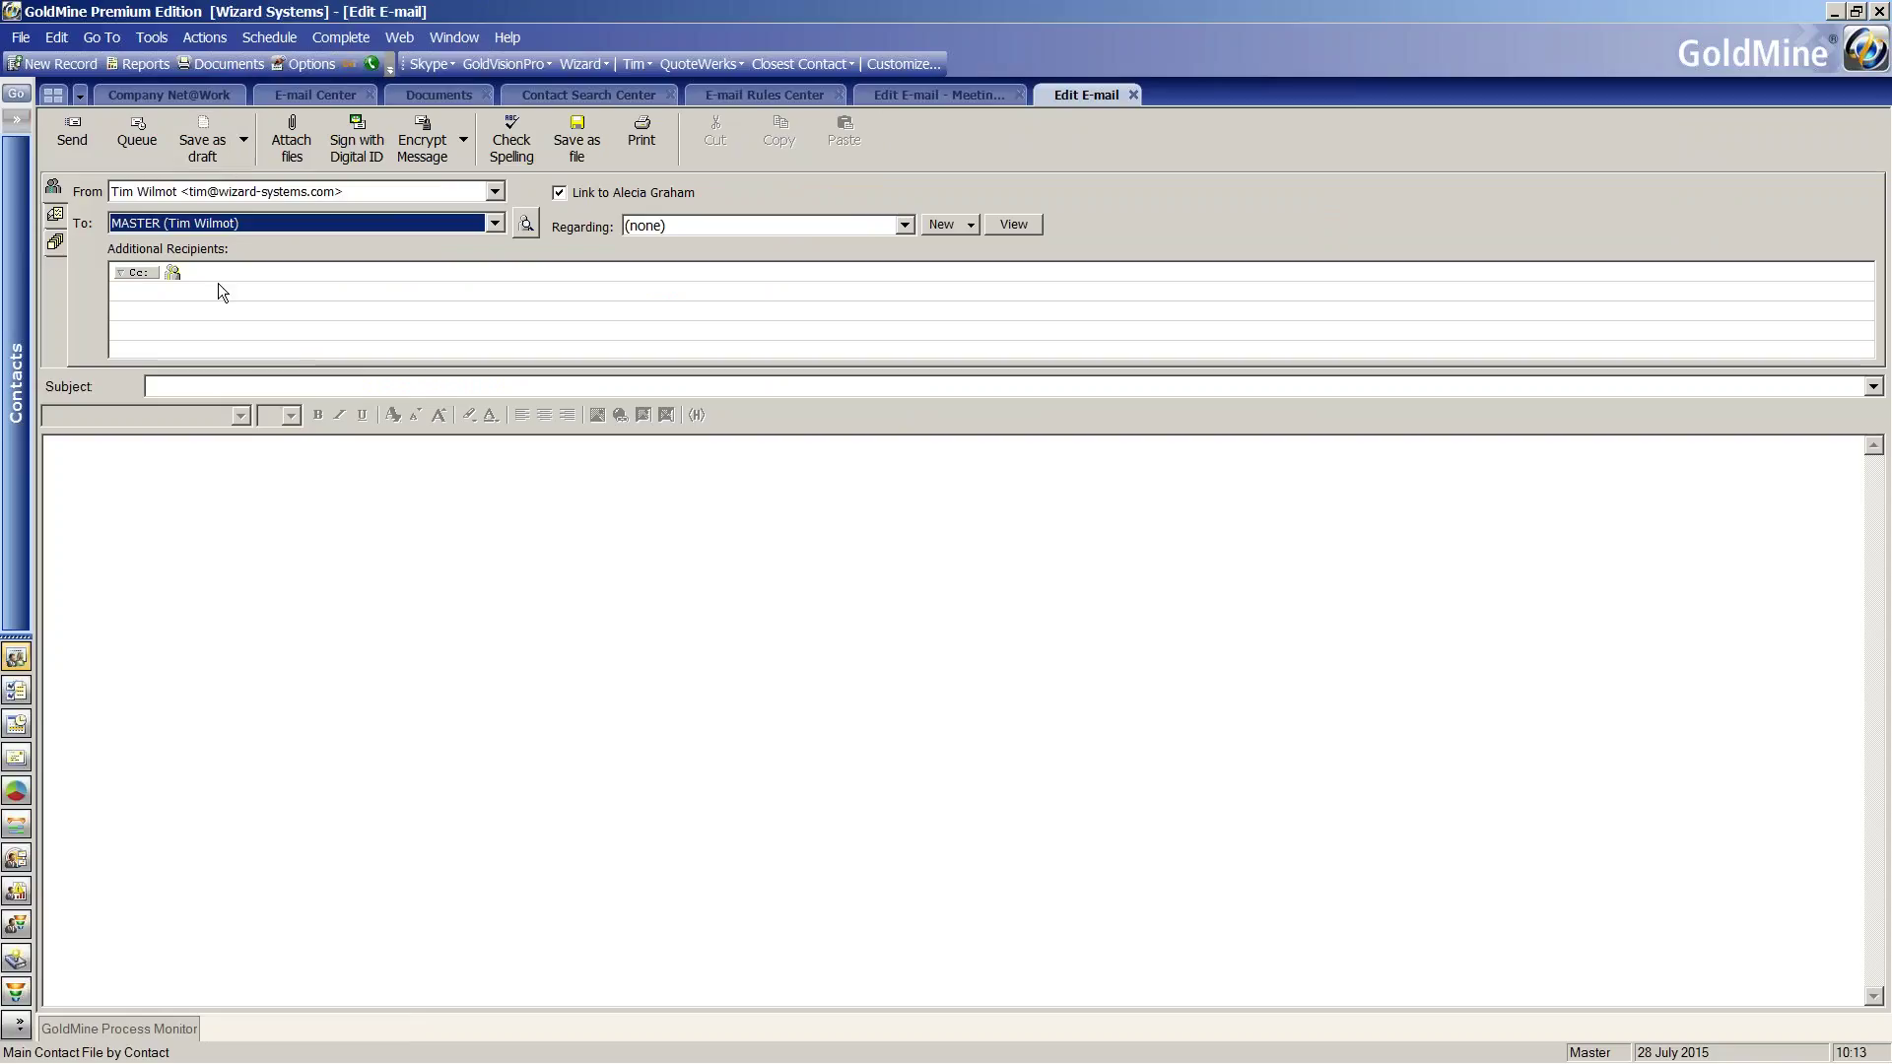
# Examine the internal users, recipient types and distribution lists available for addressing the message, without choosing any of them
pyautogui.click(494, 225)
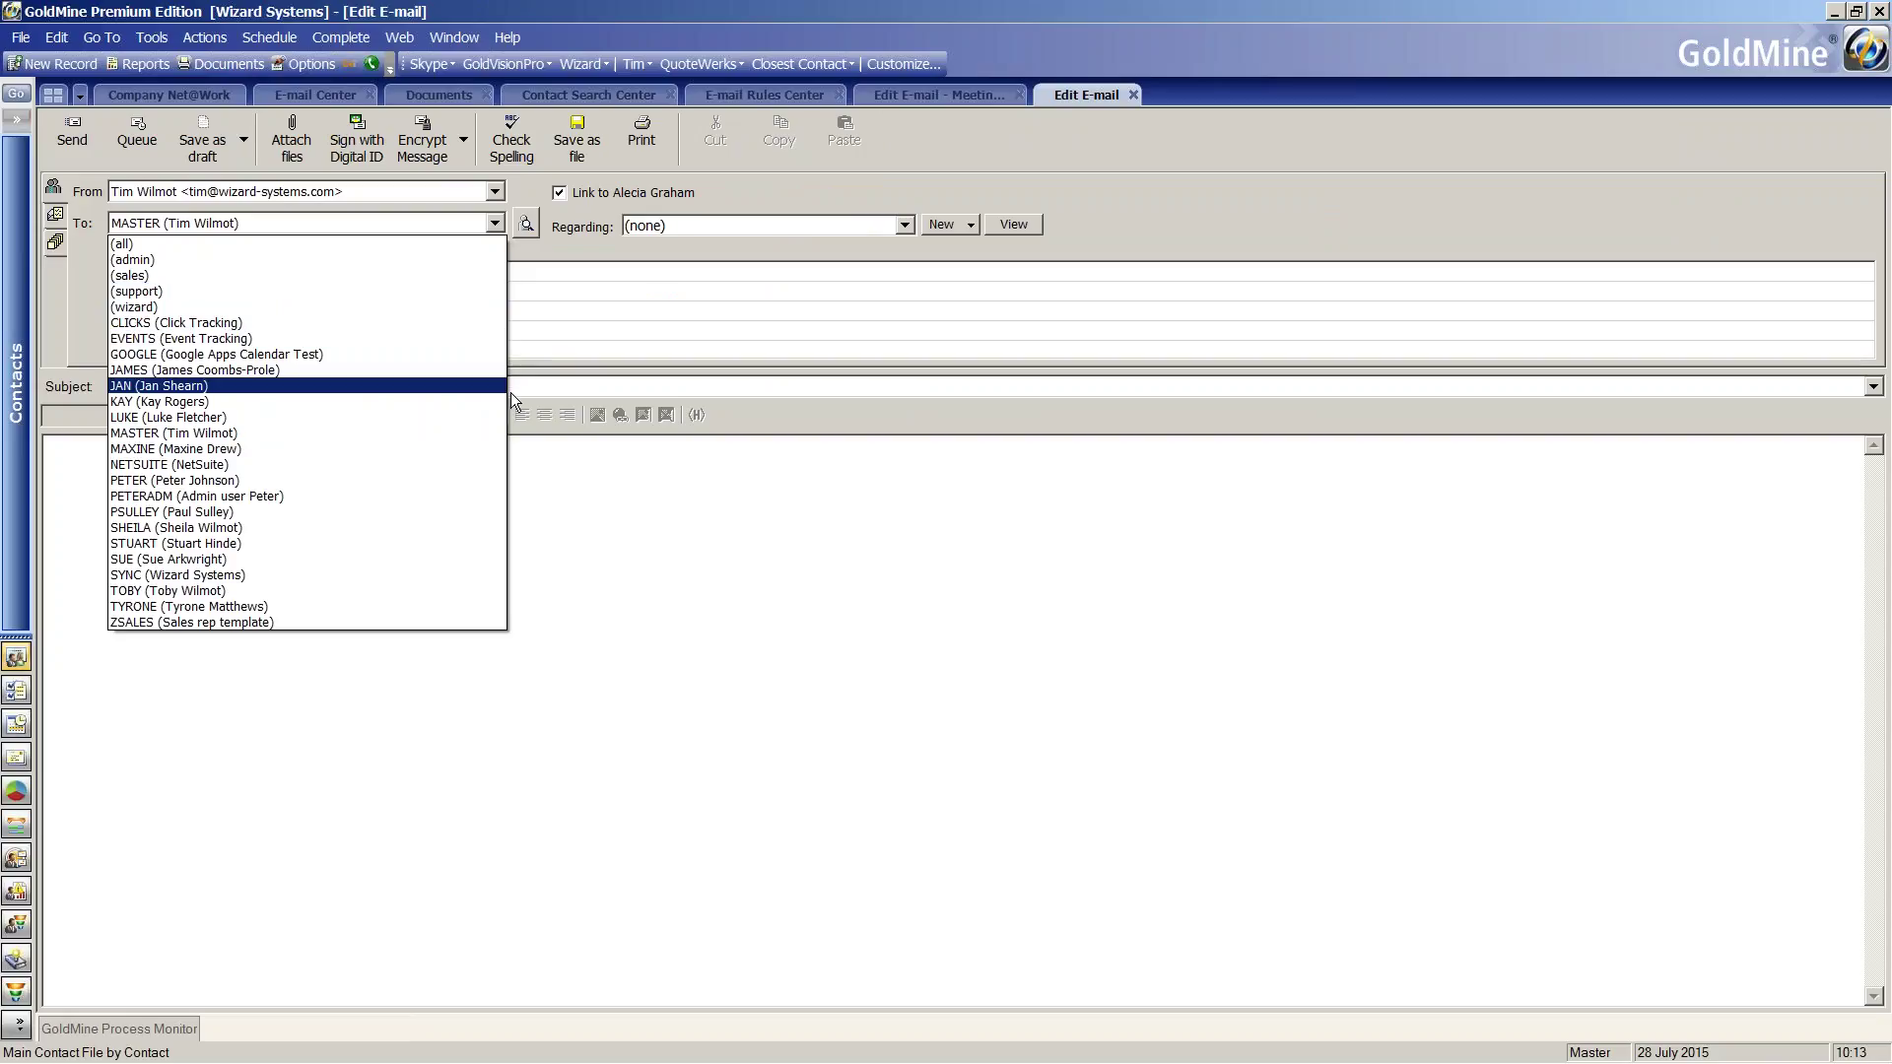
pyautogui.click(525, 225)
pyautogui.click(525, 224)
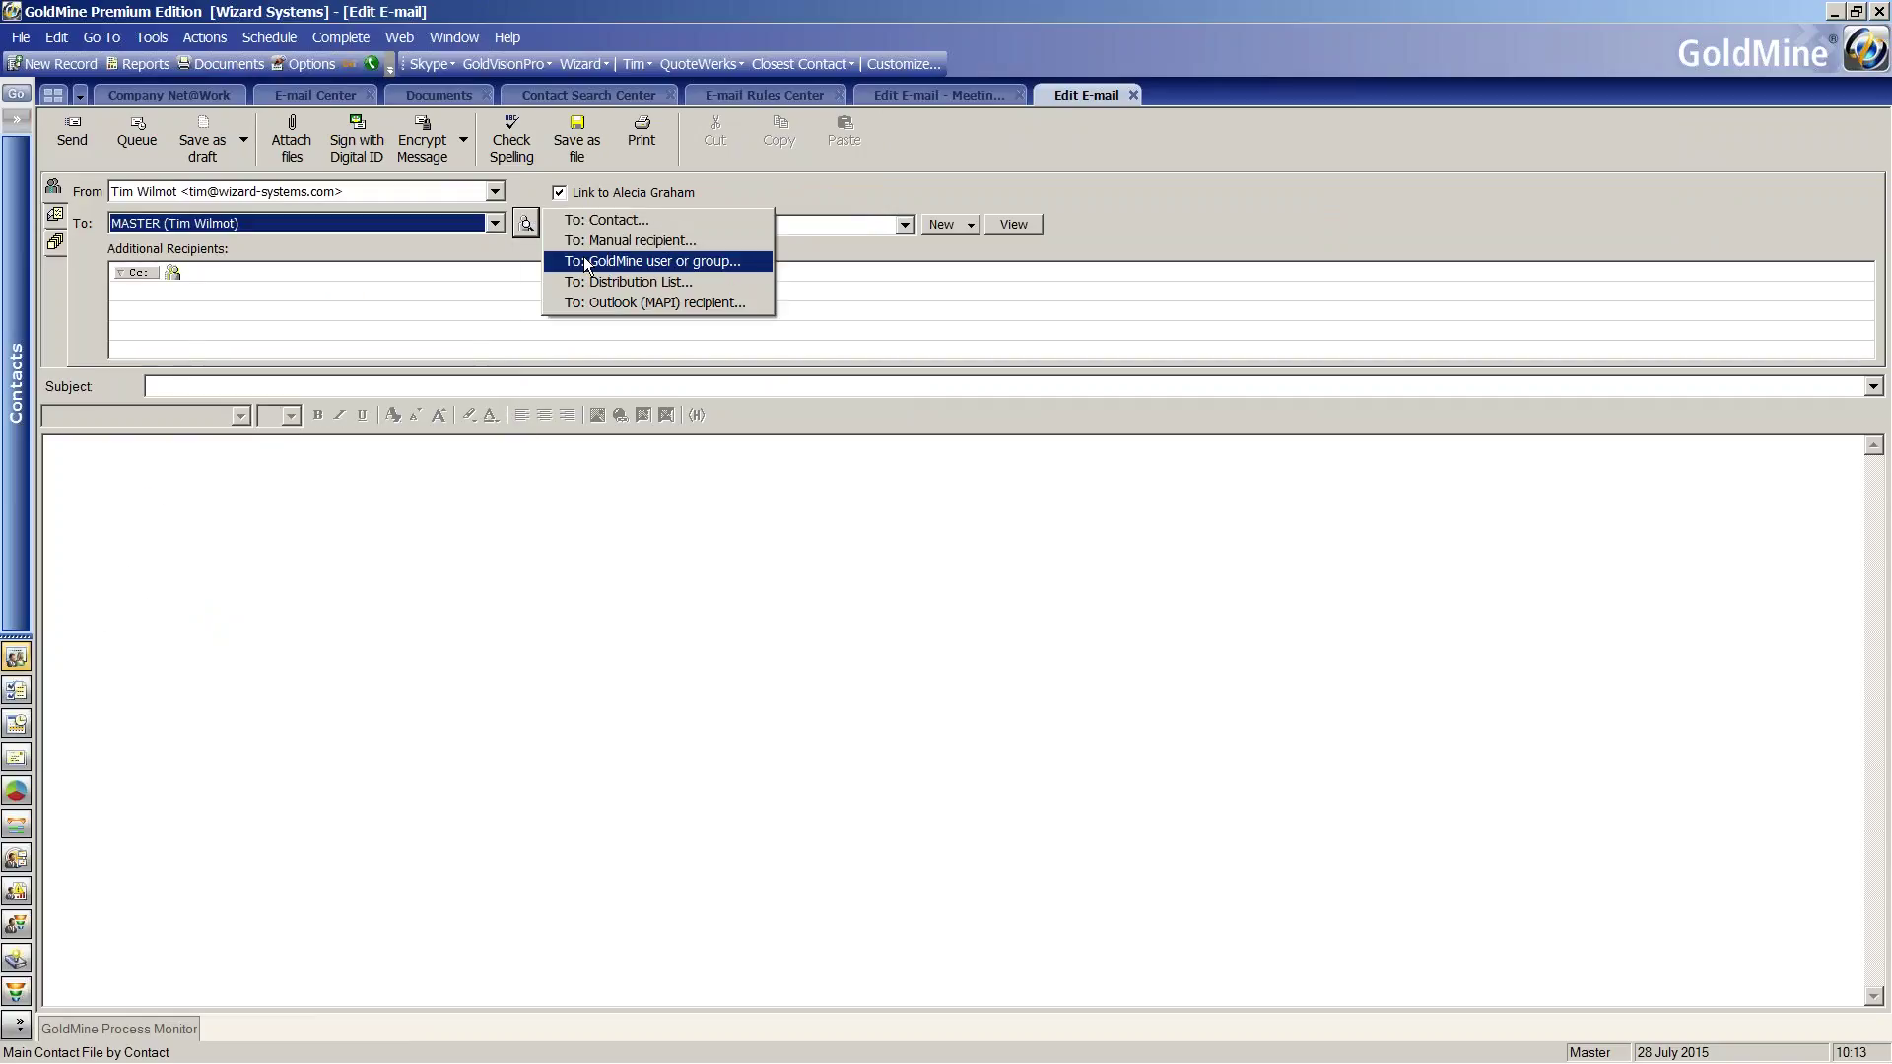
pyautogui.click(593, 281)
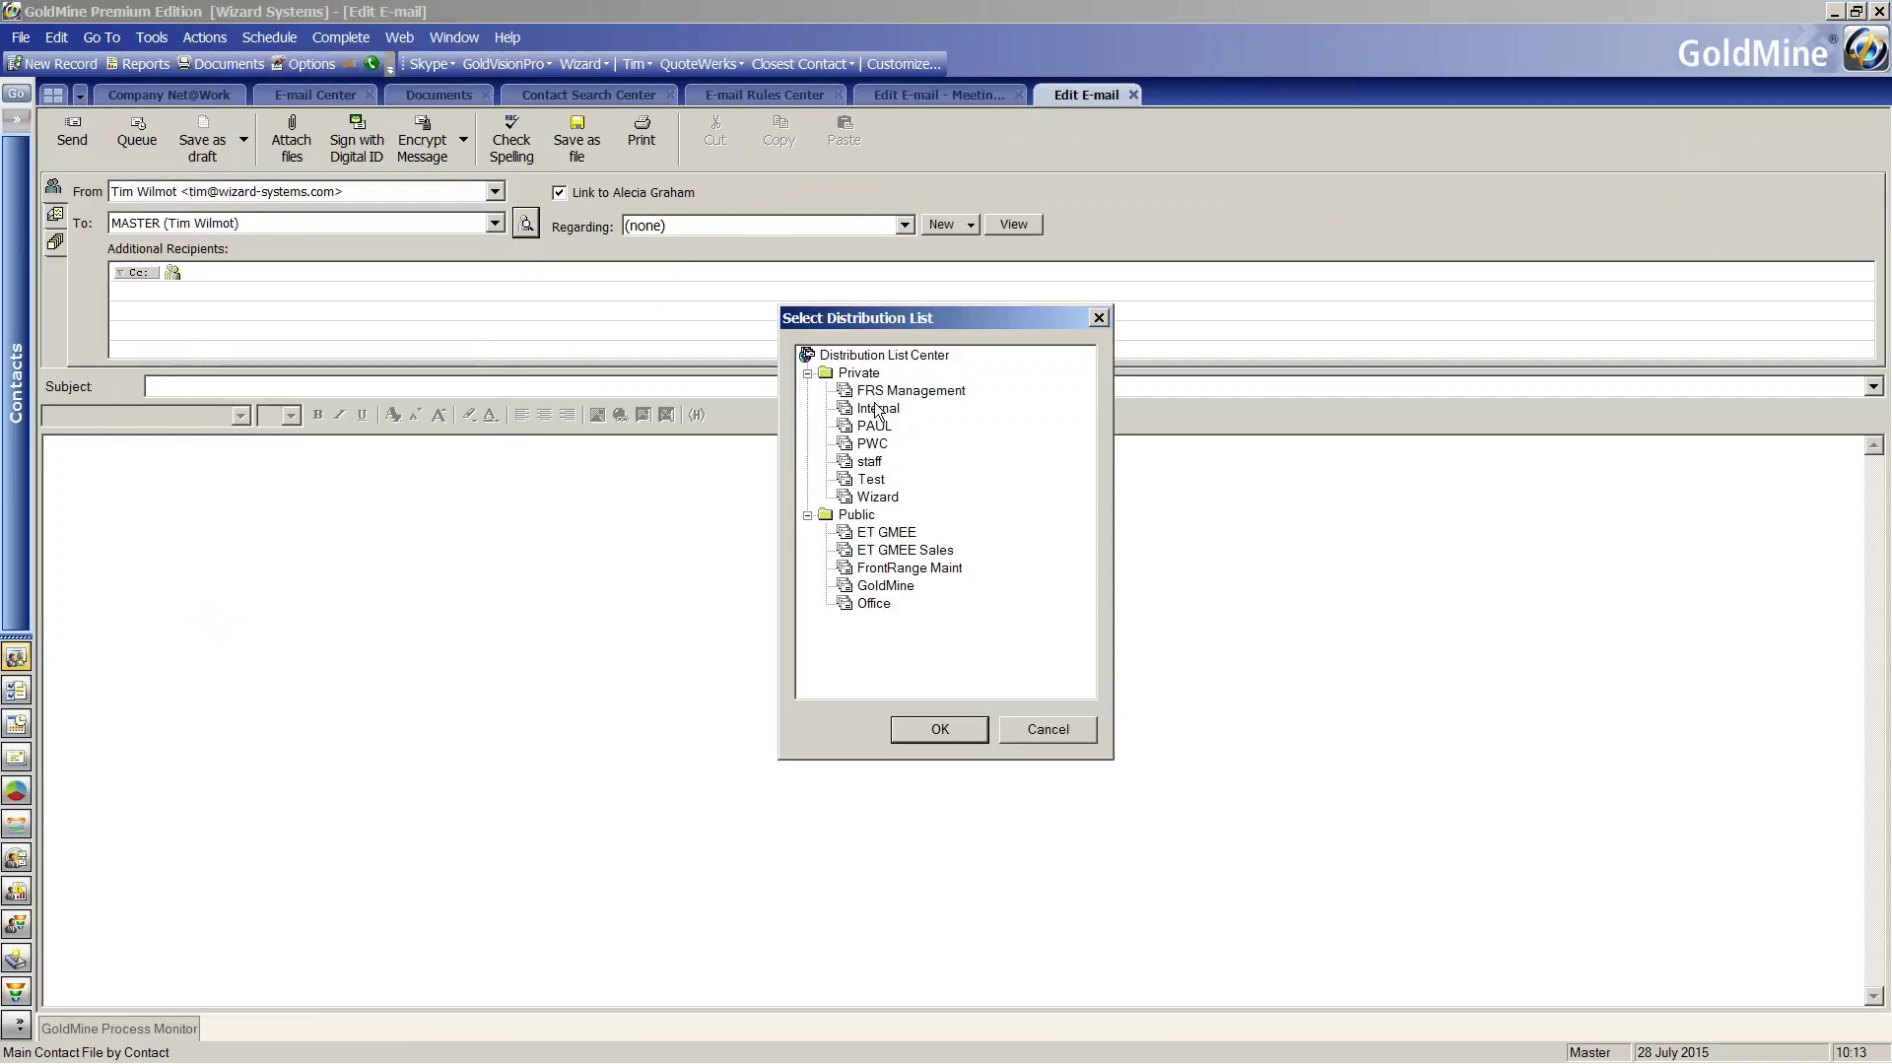
pyautogui.click(1099, 318)
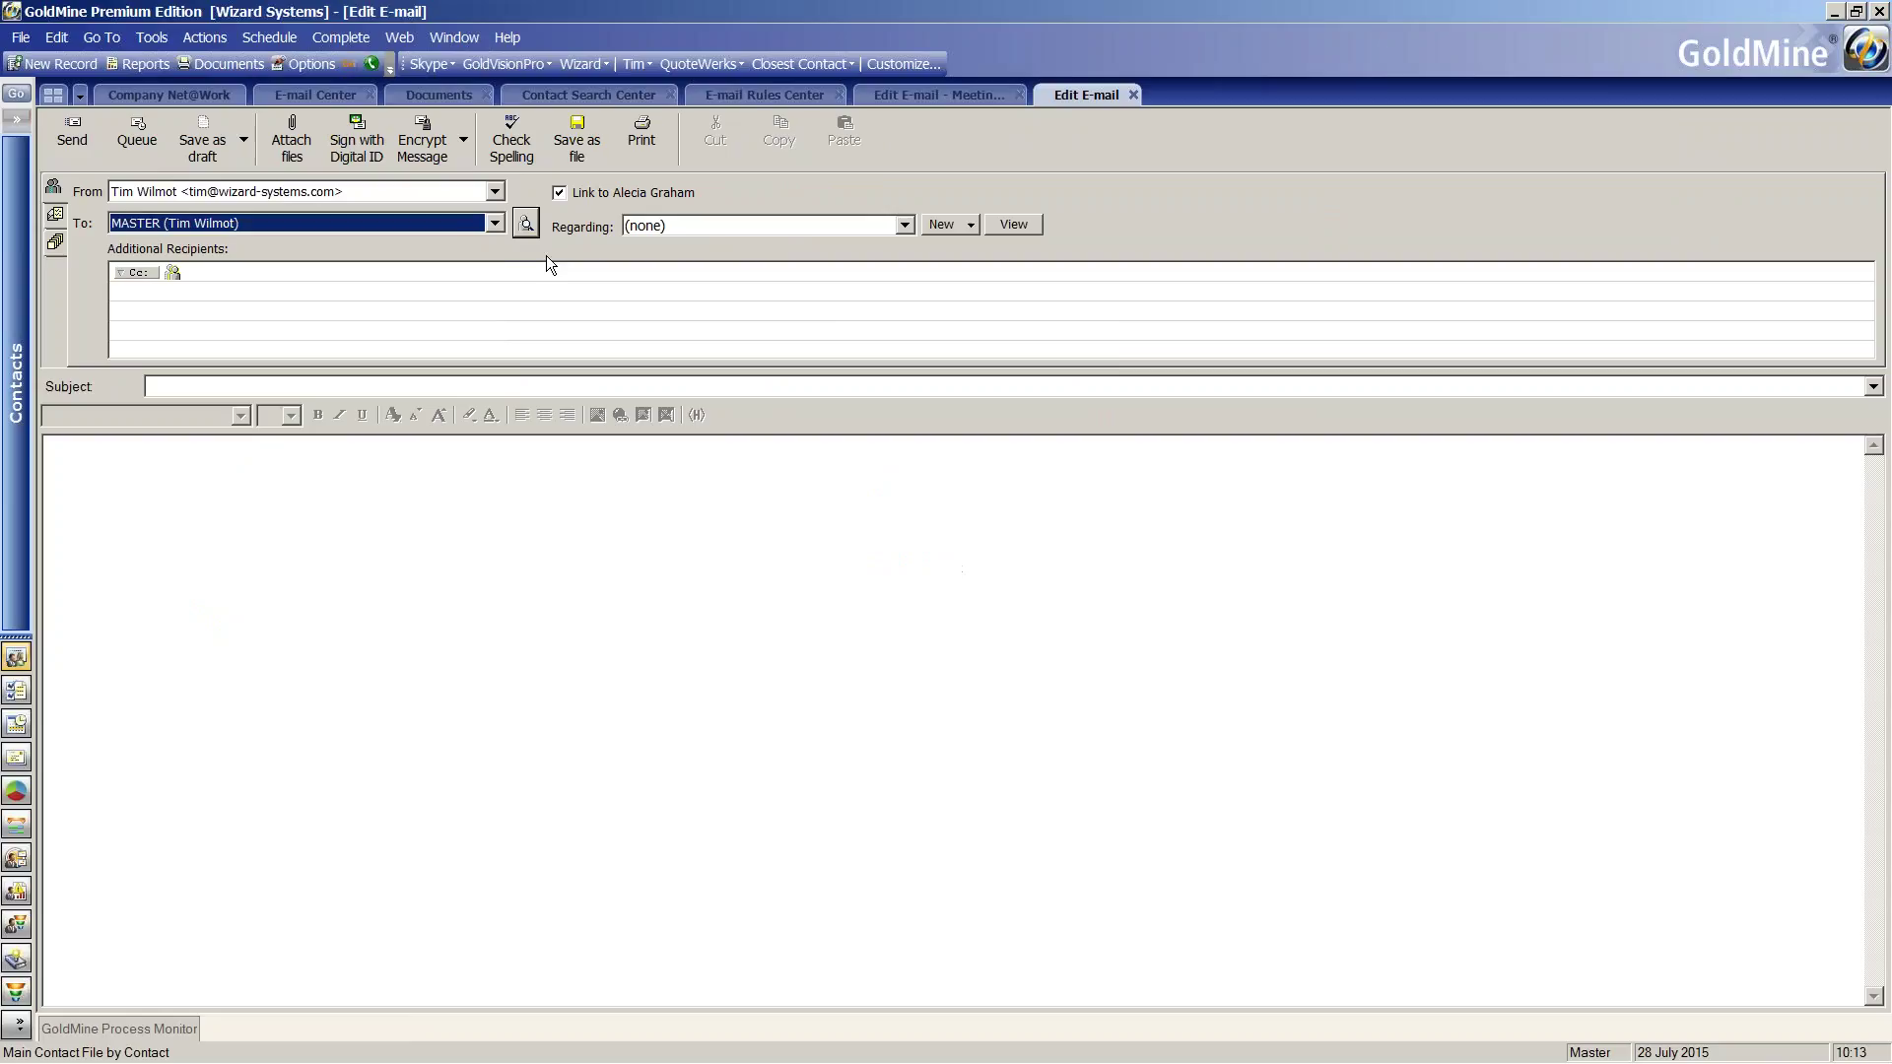
# Address the message to another internal user and apply the public "A Holiday Request" template
pyautogui.click(495, 223)
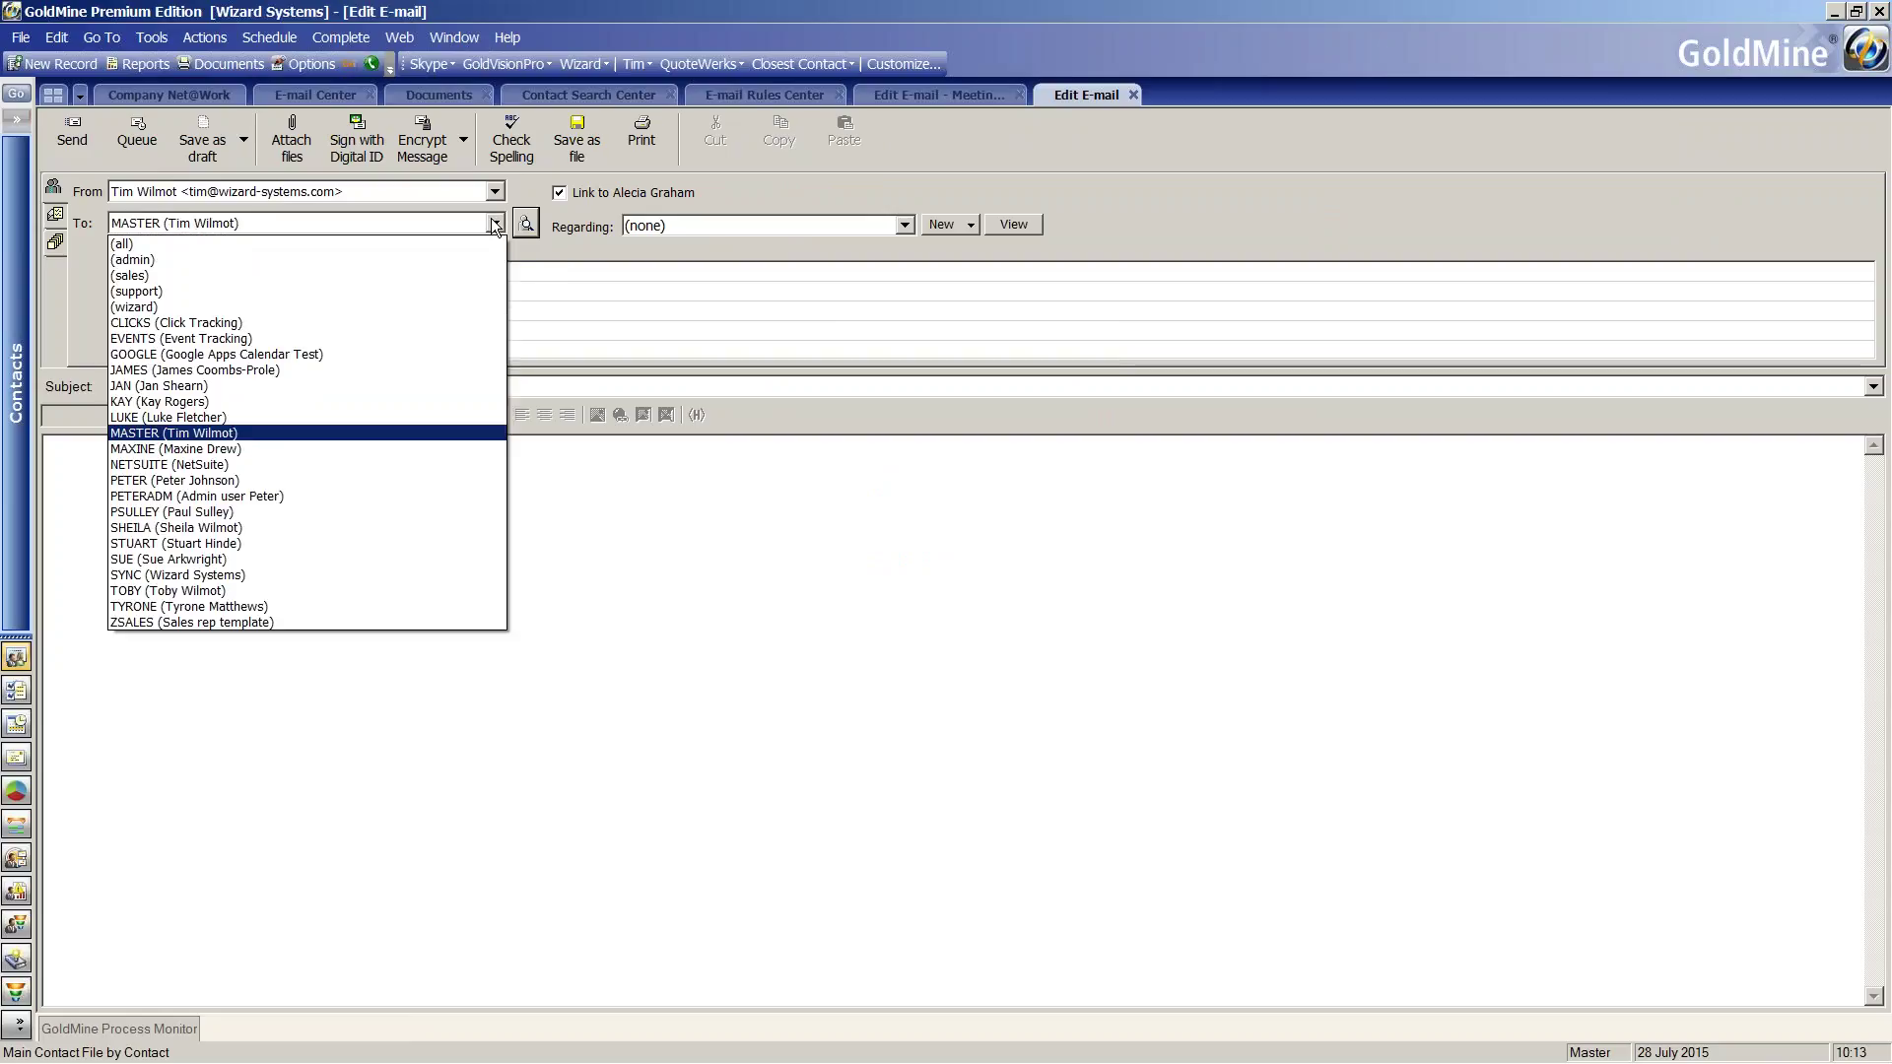
pyautogui.click(477, 383)
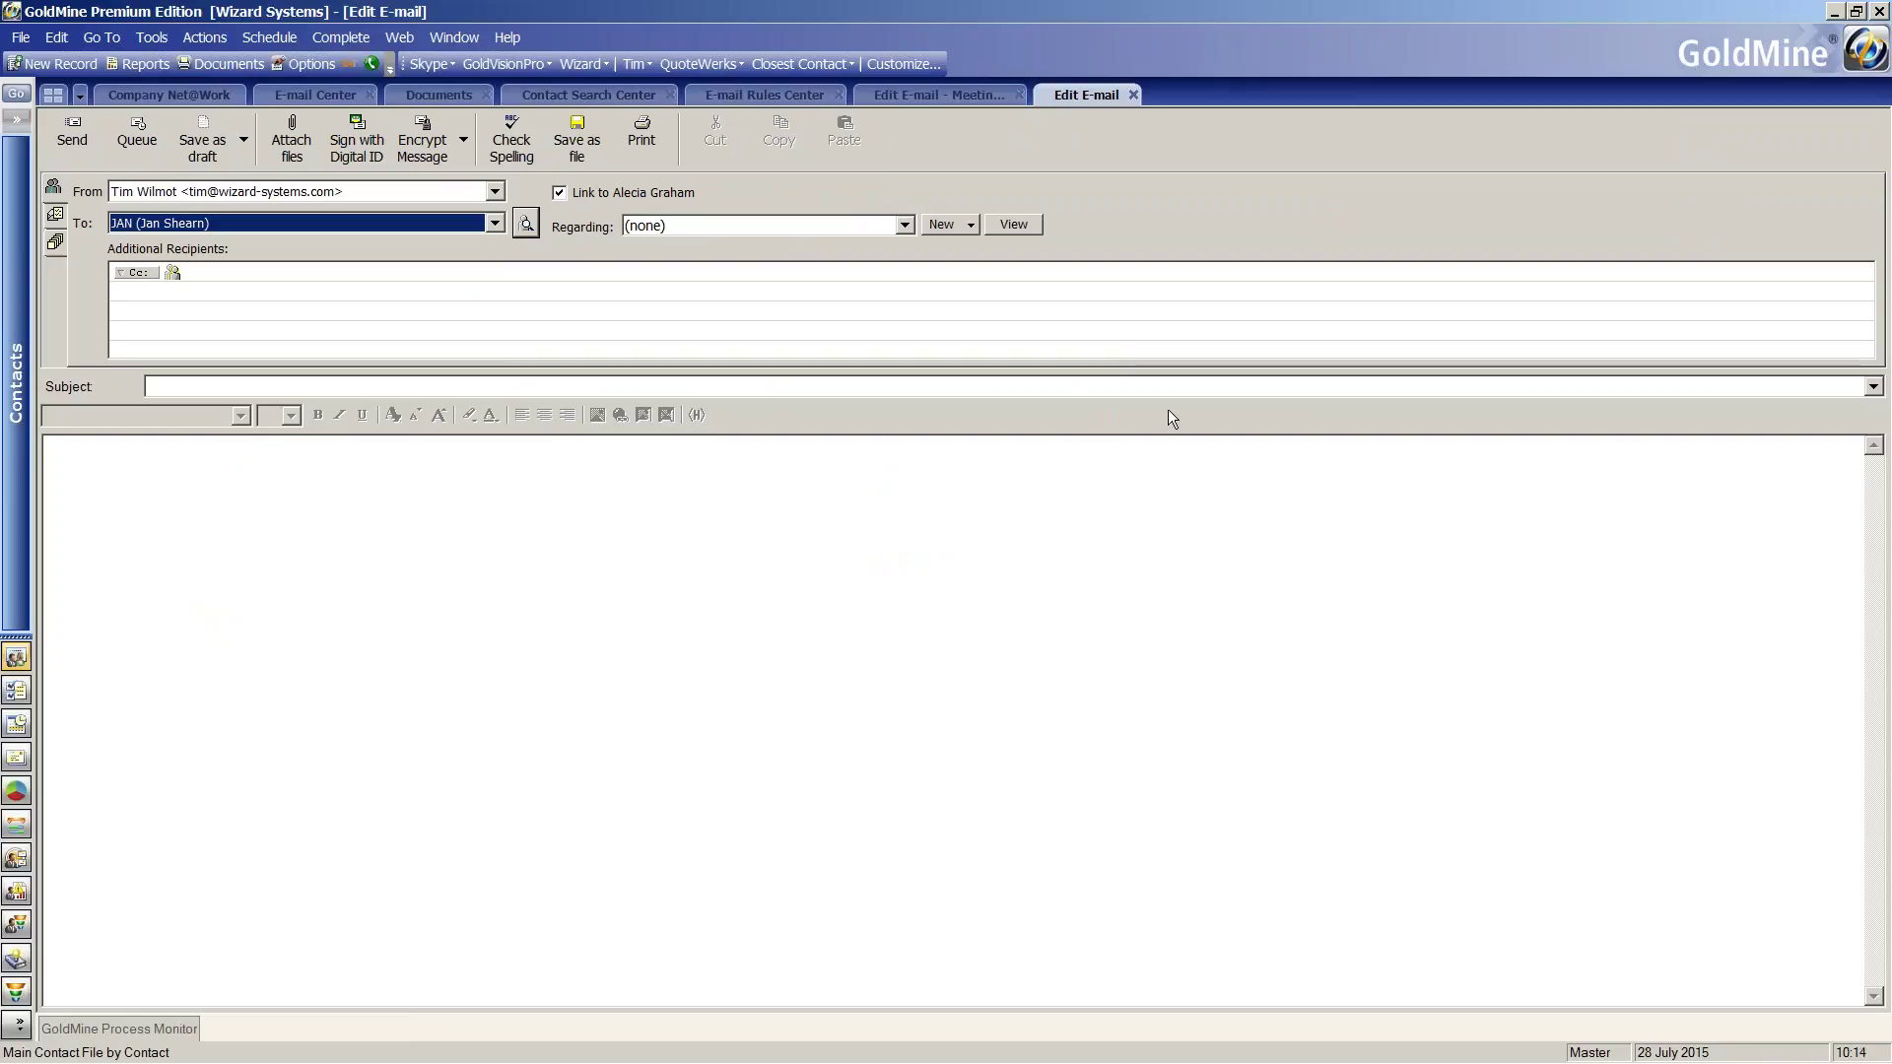
pyautogui.click(1872, 389)
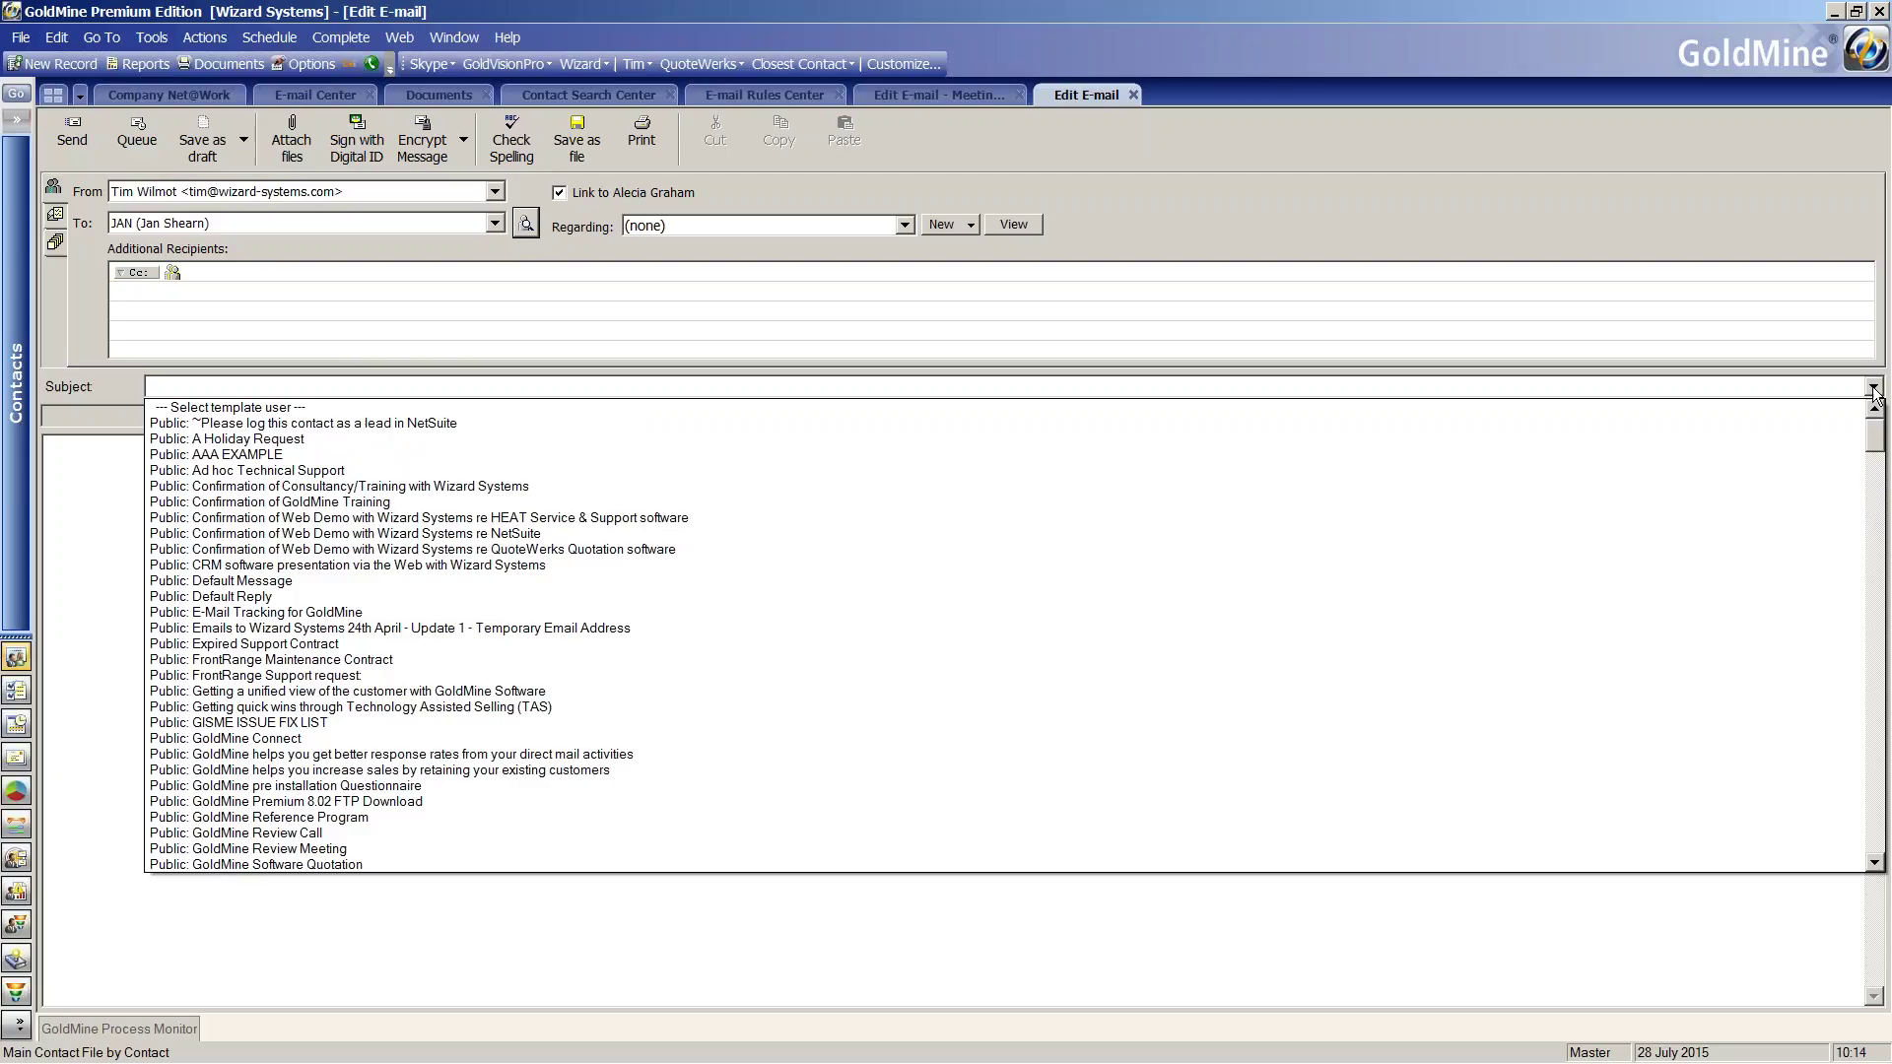
pyautogui.click(1848, 439)
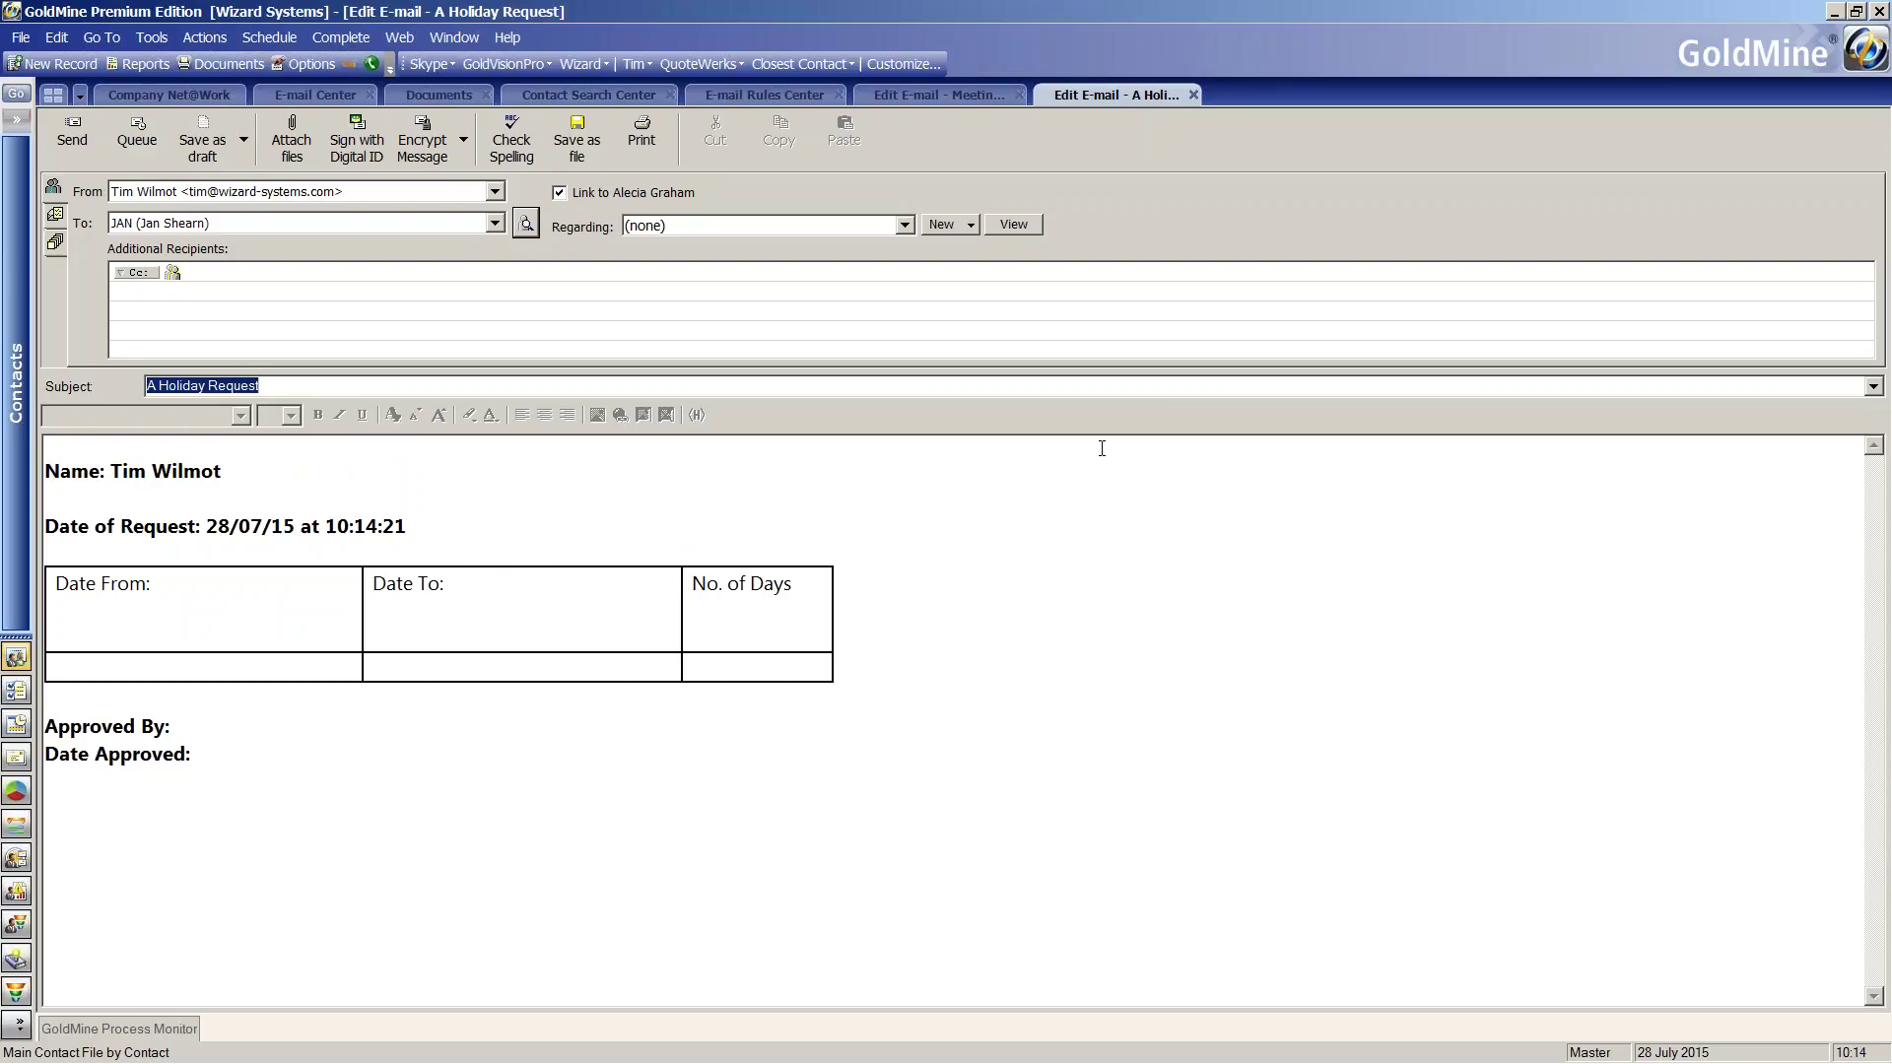
# Switch to the PowerPoint slide show and advance from the Live Demonstration slide to the Question Time slide
pyautogui.hotkey('alt', 'Tab')
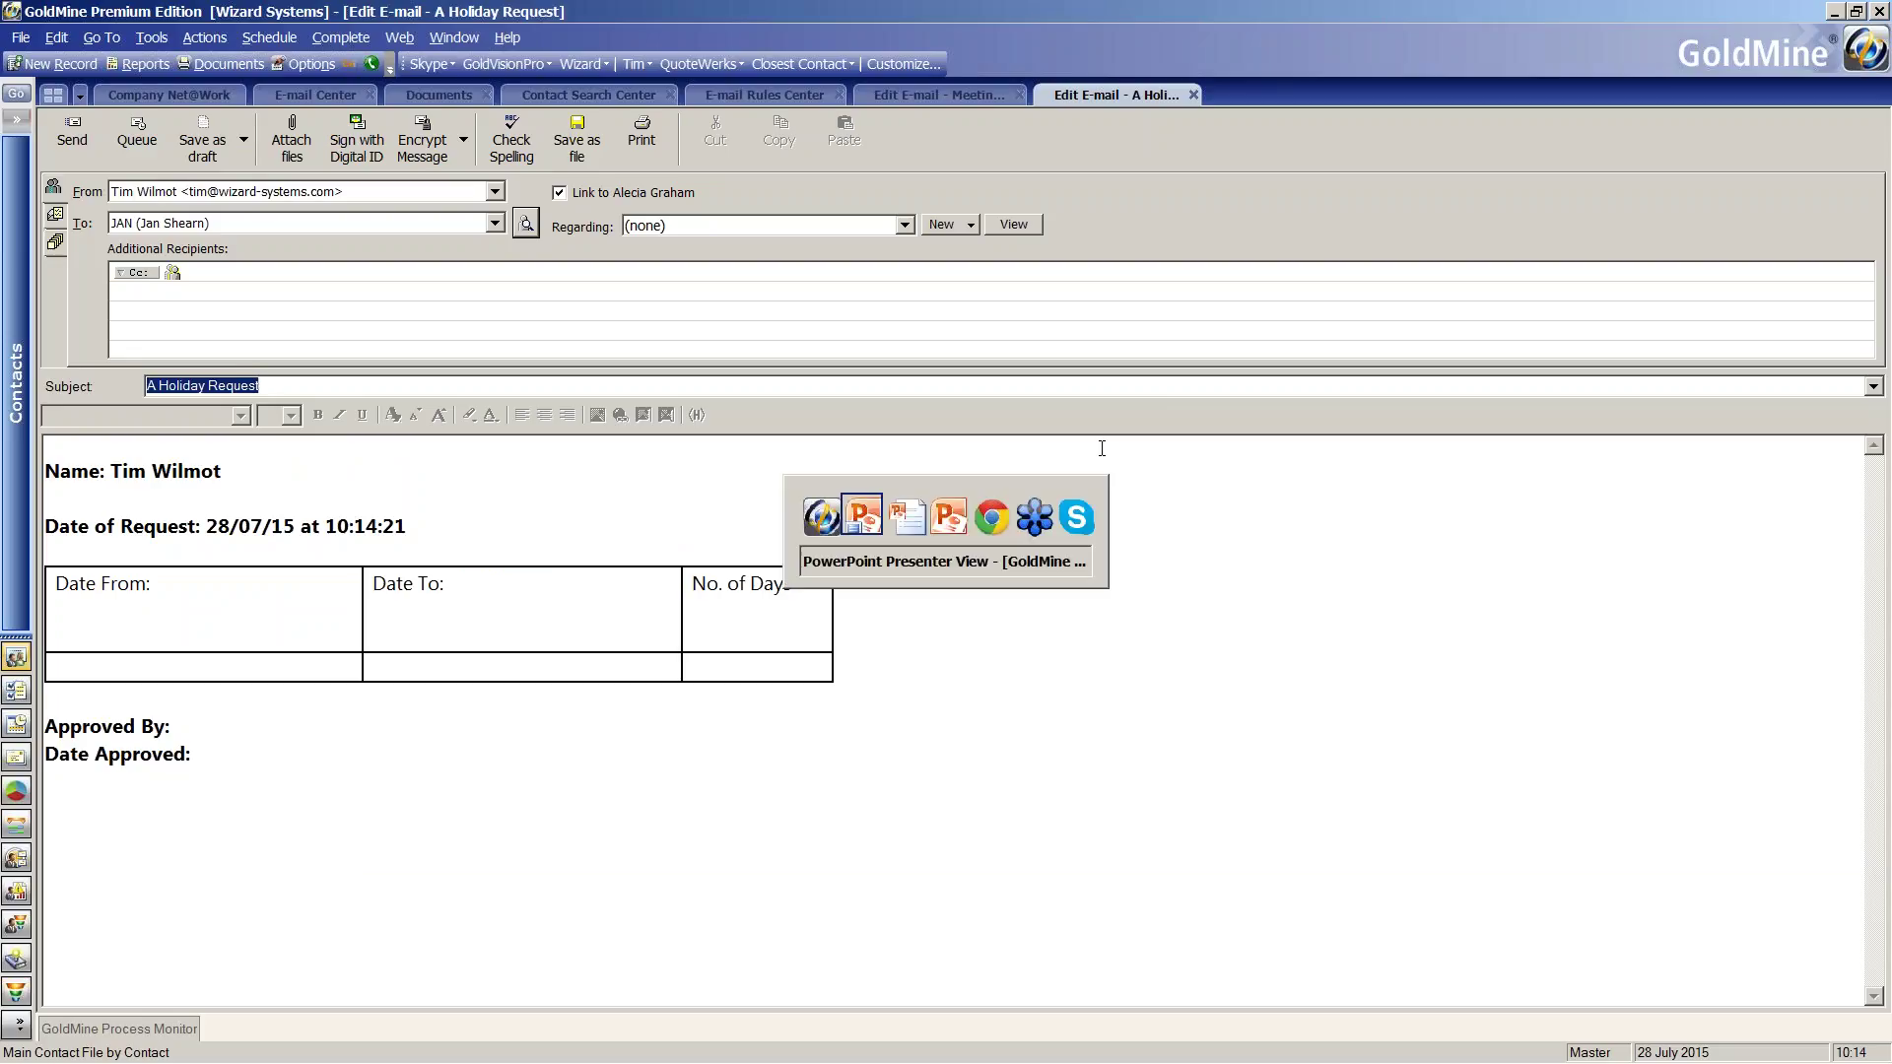
pyautogui.hotkey('alt', 'Tab')
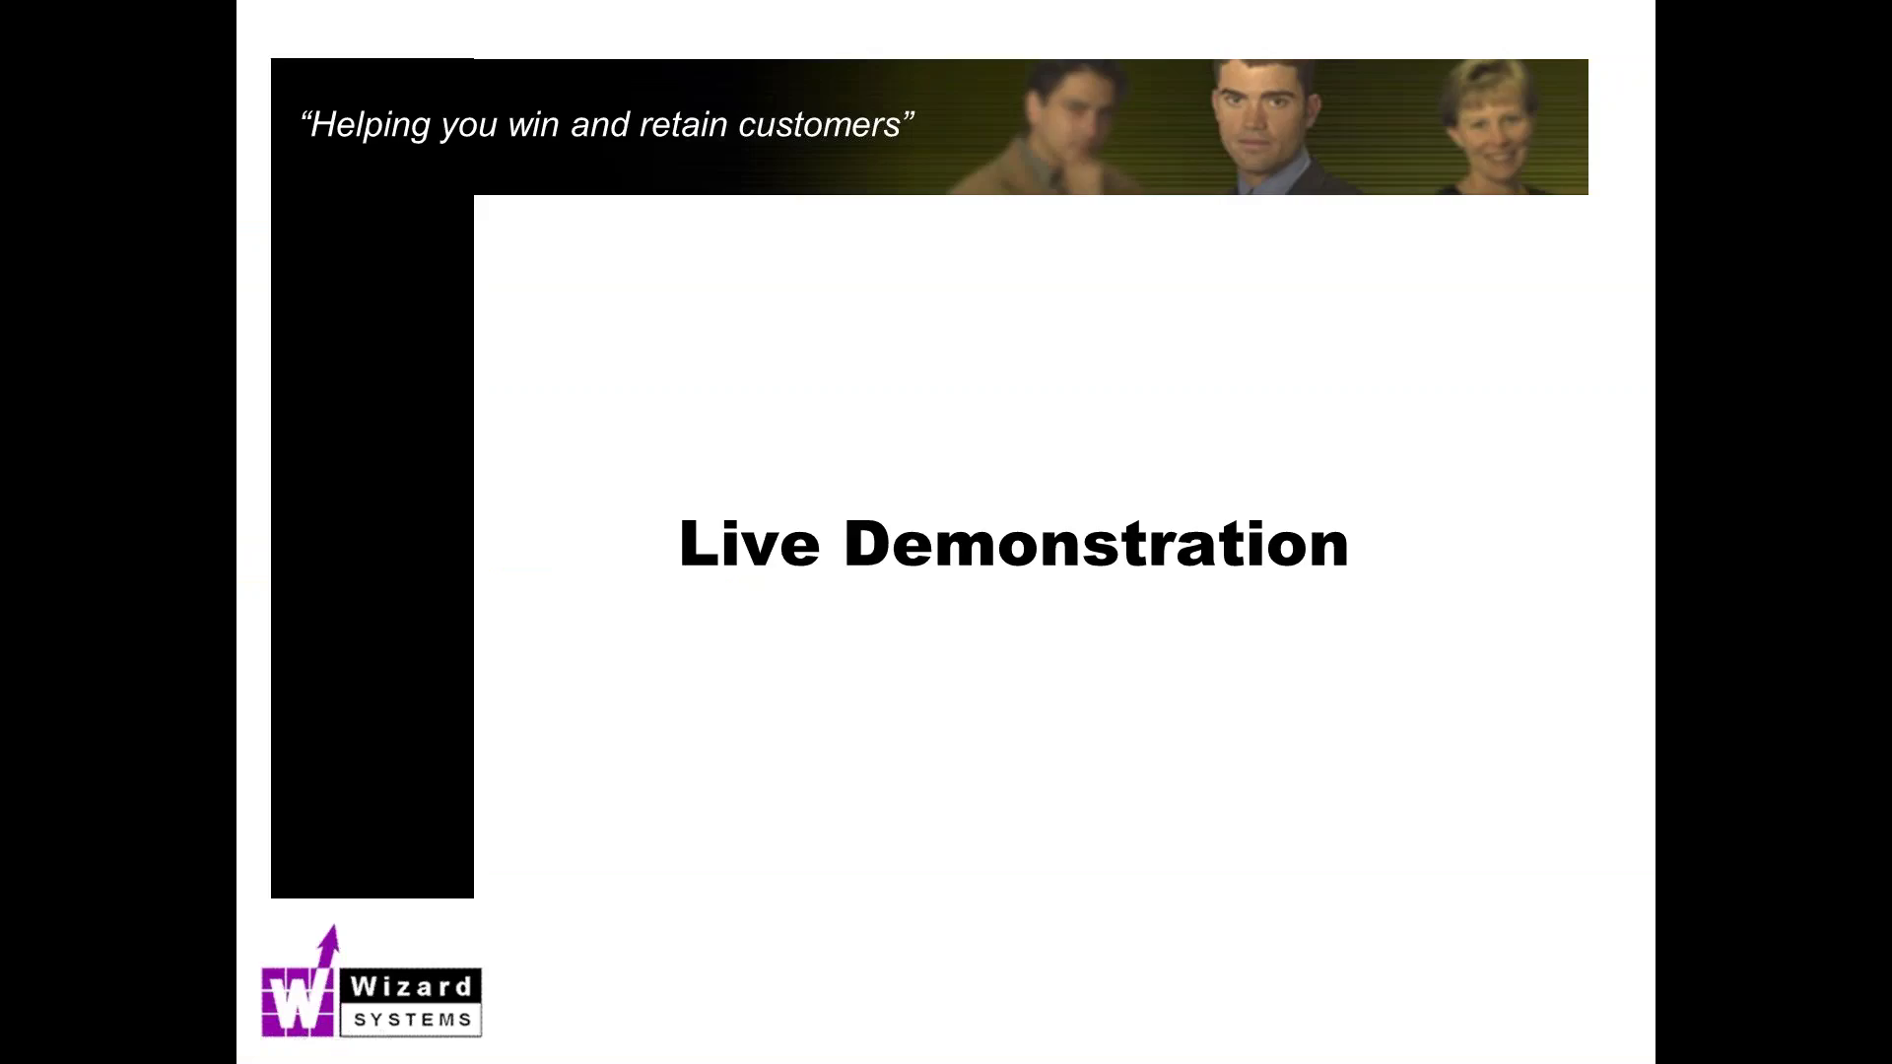
pyautogui.press('Right')
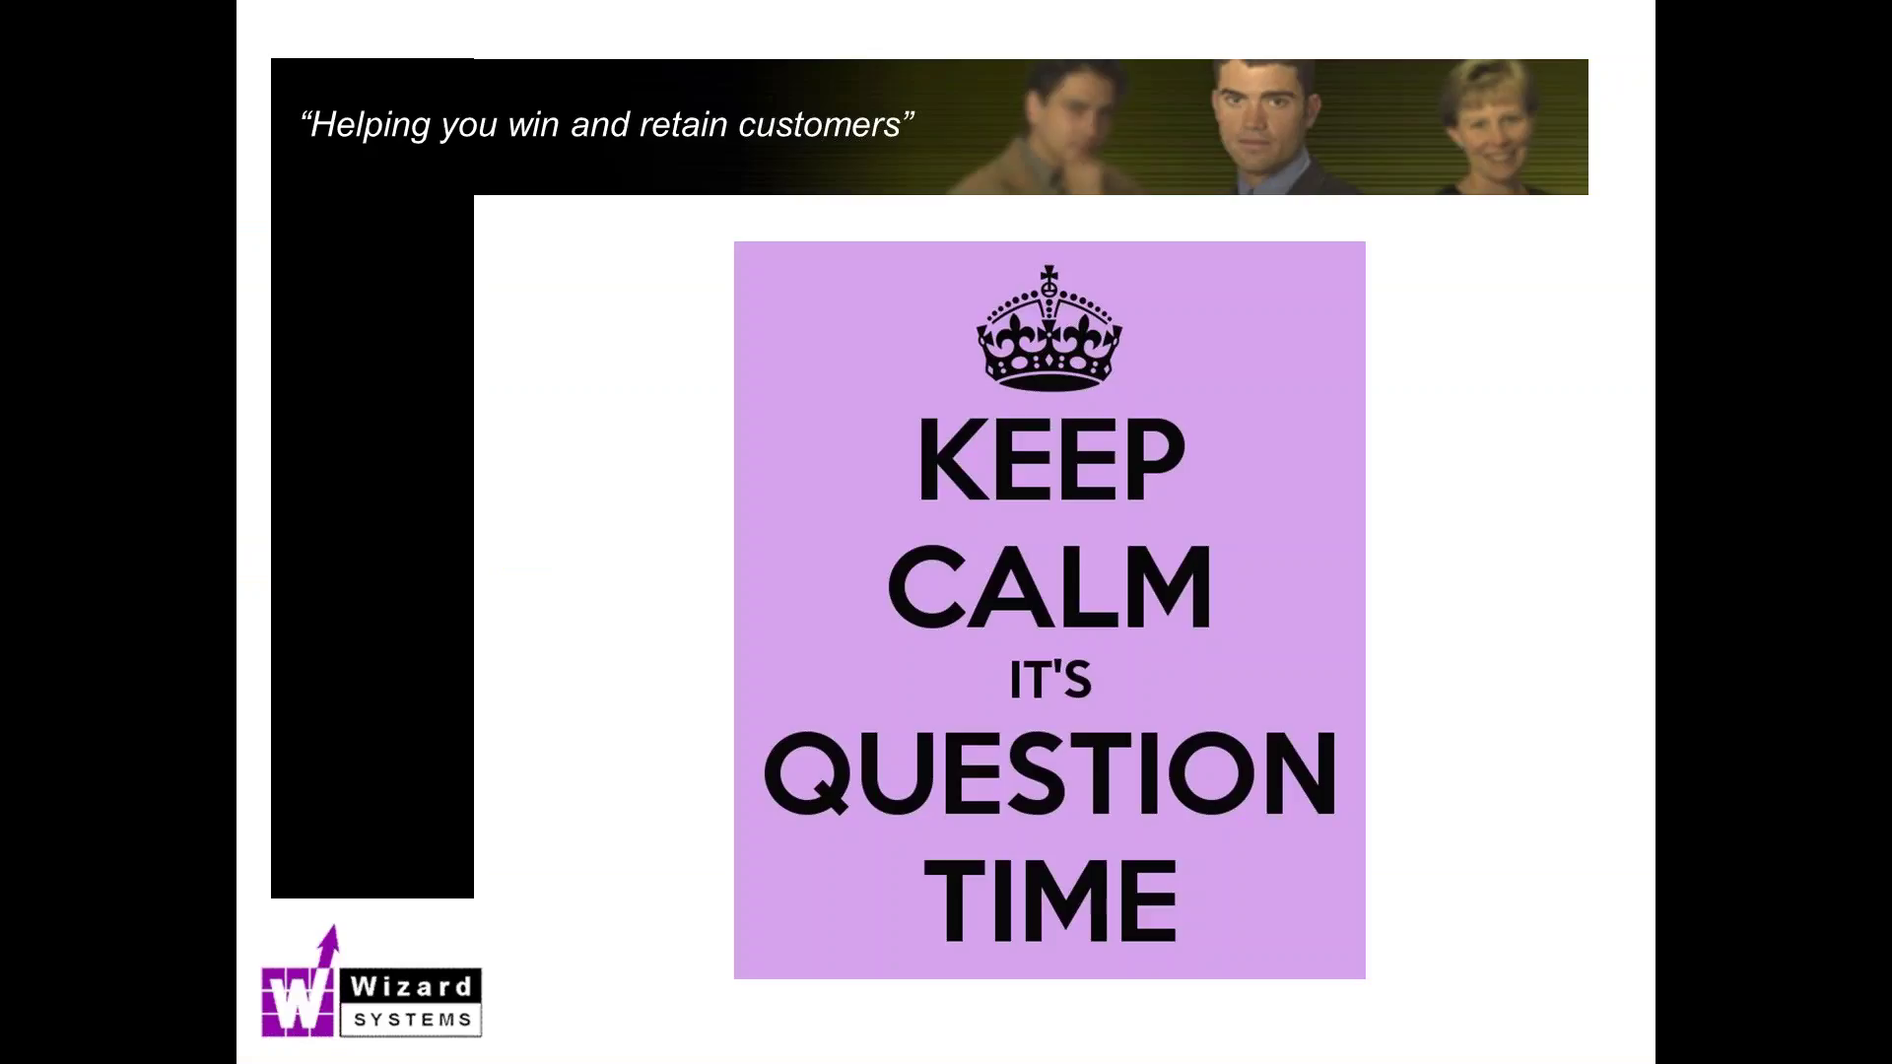